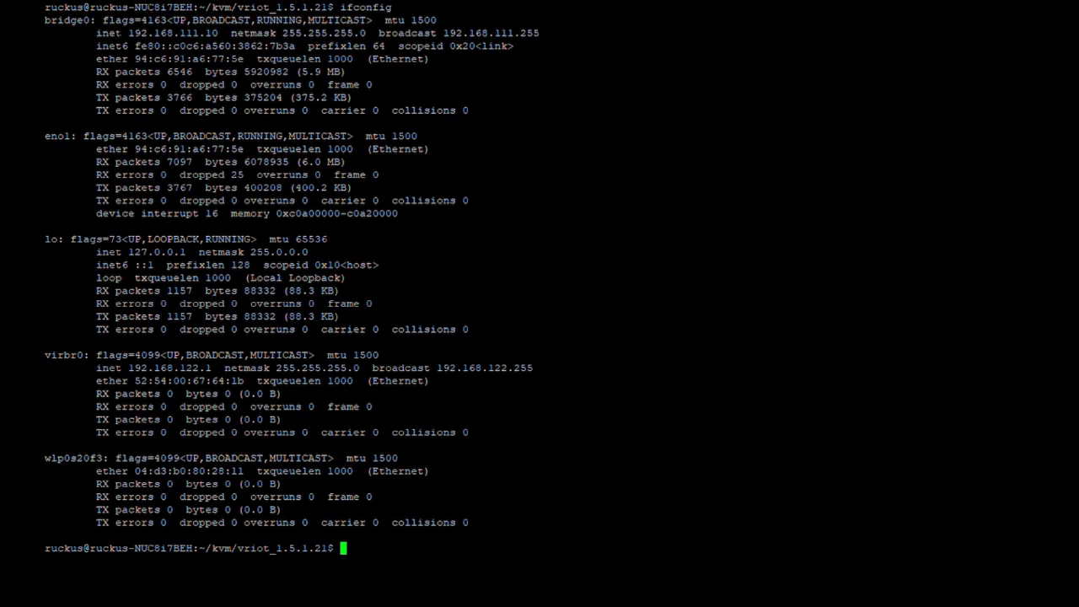
left_click_drag(89, 20, 46, 20)
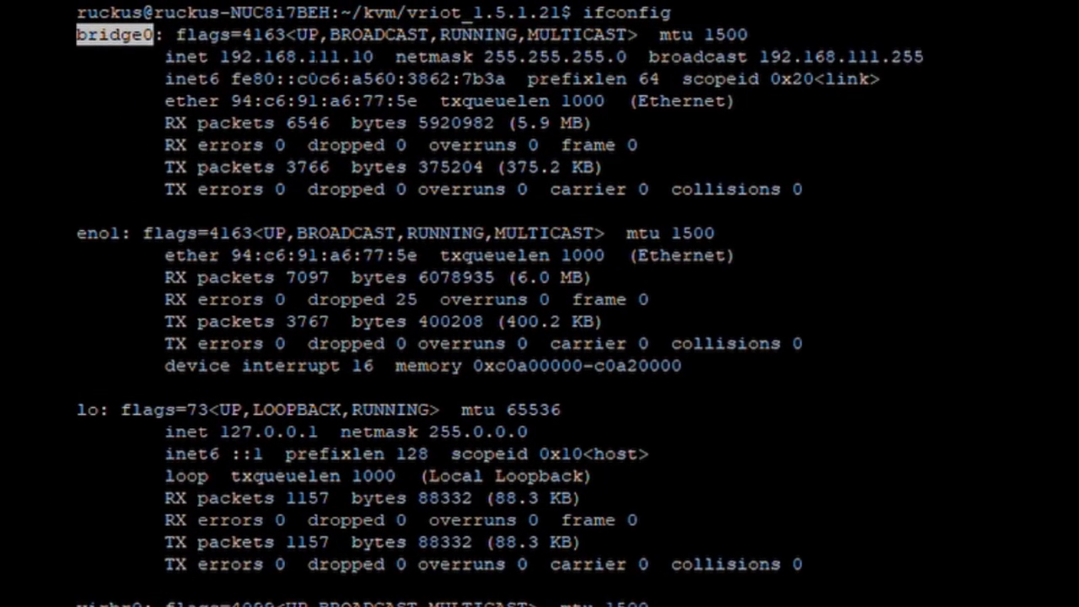
left_click_drag(385, 57, 221, 56)
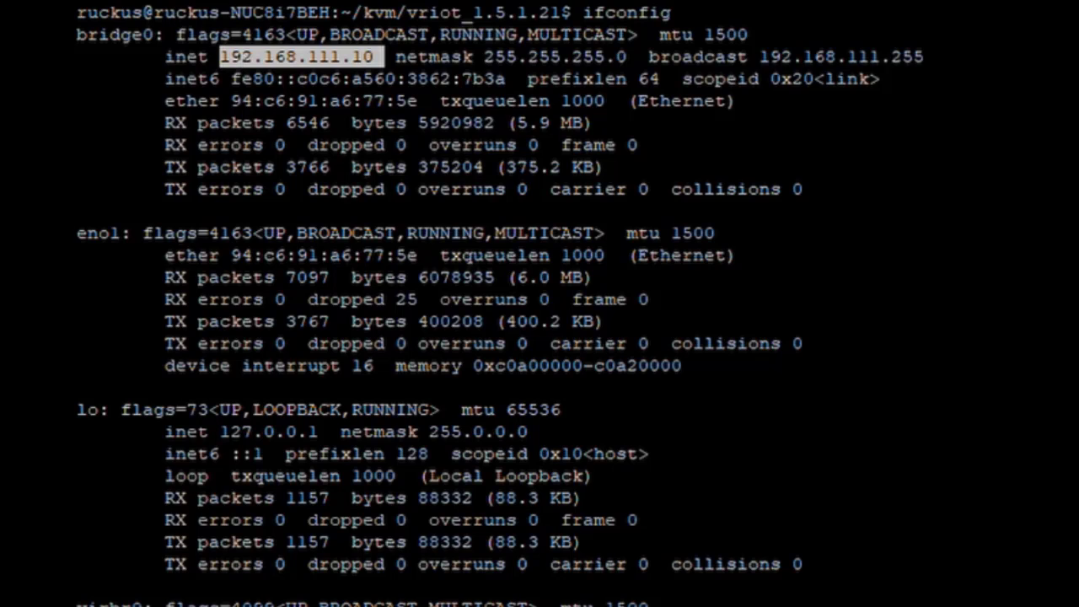
left_click_drag(169, 35, 76, 35)
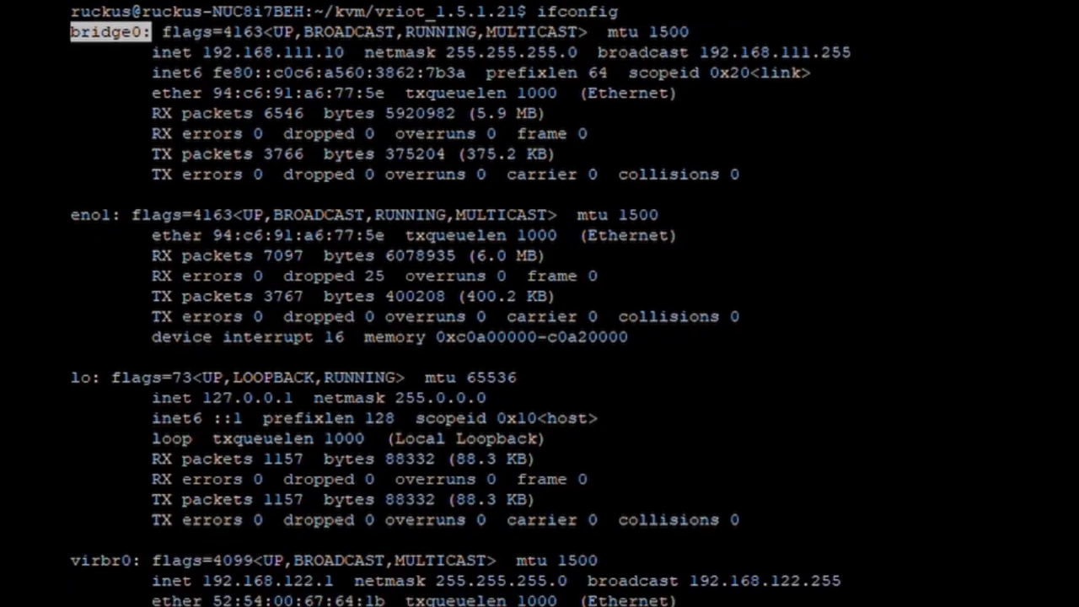
left_click_drag(114, 459, 59, 459)
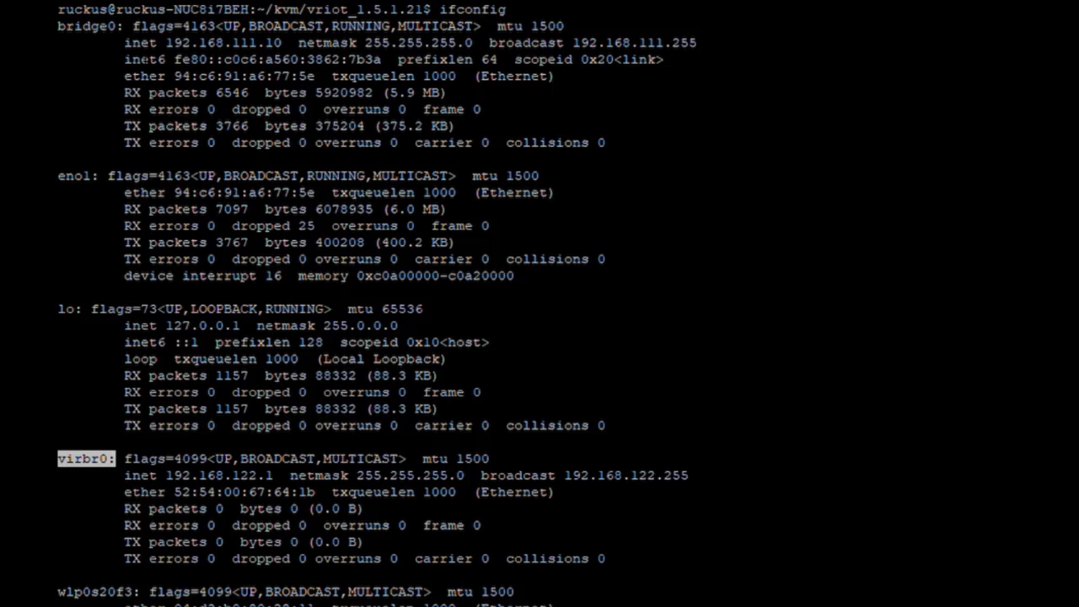
left_click_drag(91, 175, 58, 158)
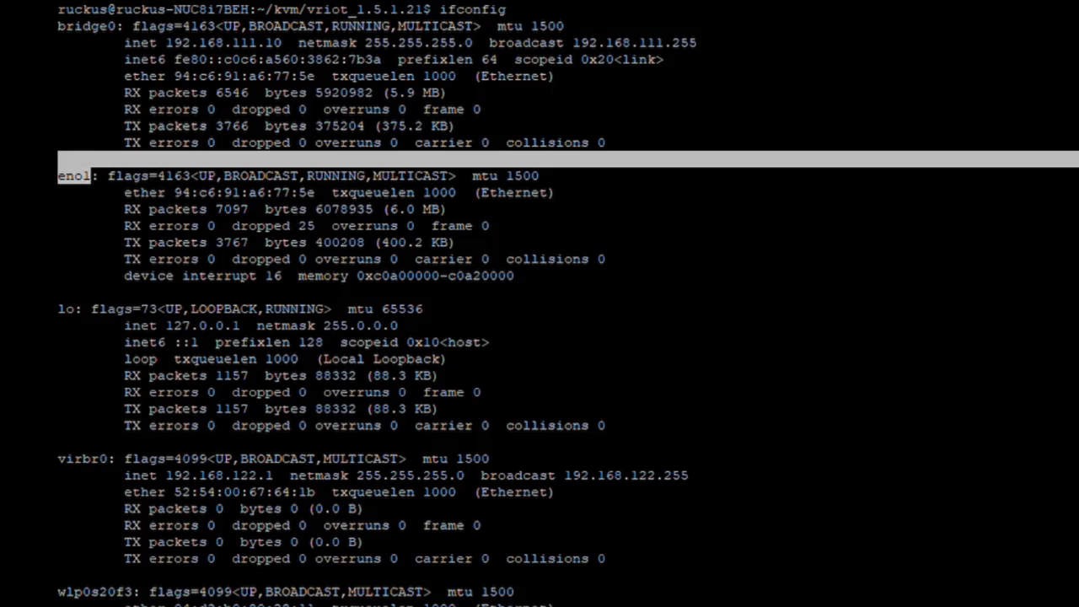
left_click_drag(114, 459, 58, 459)
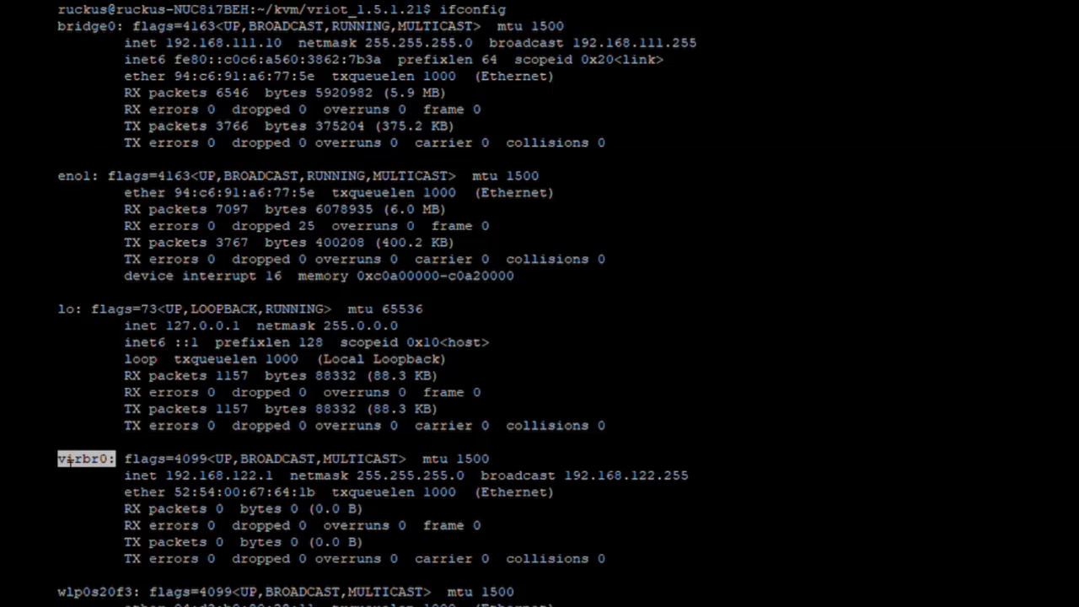
left_click_drag(288, 42, 116, 42)
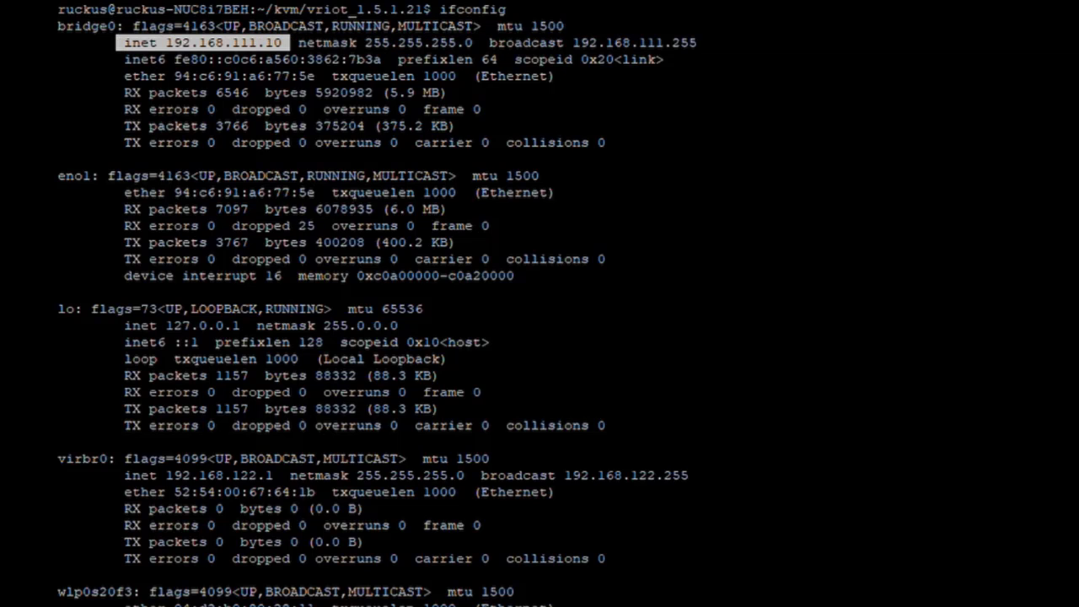
double_click(99, 27)
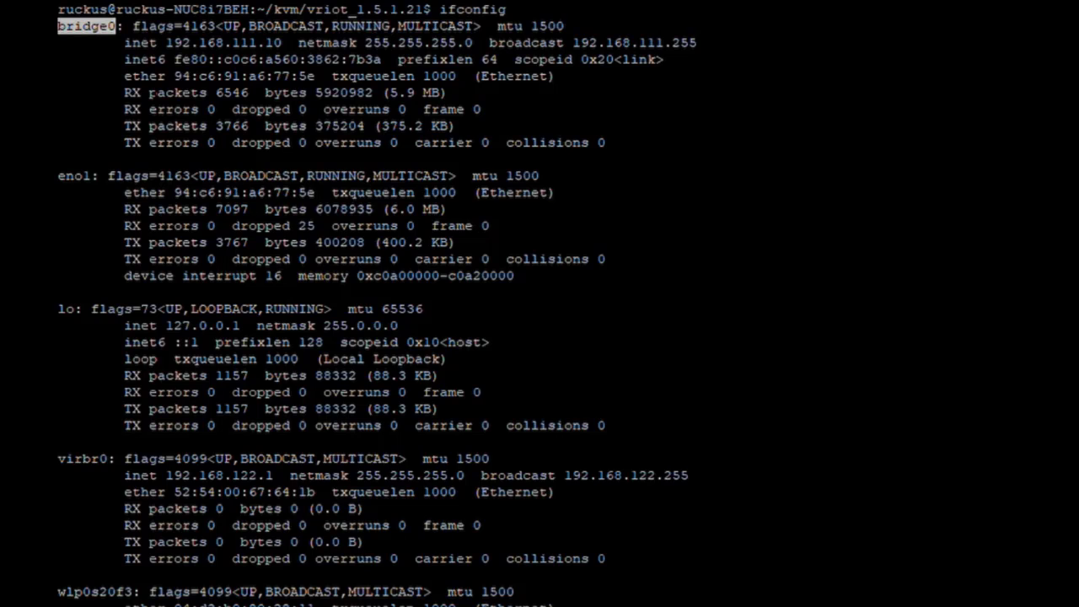
double_click(278, 44)
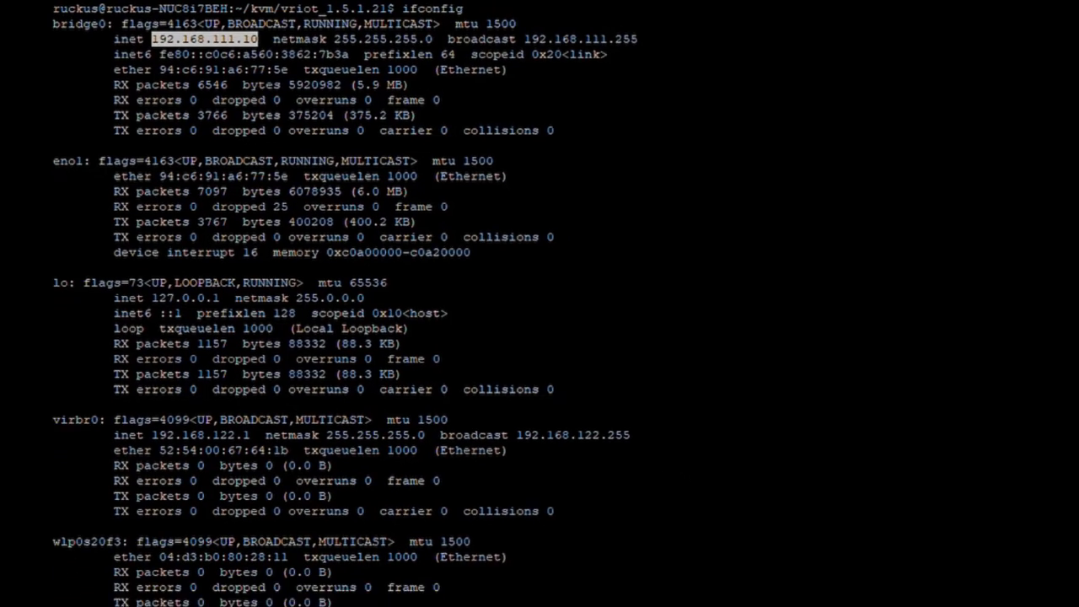
key("Return")
key("Return")
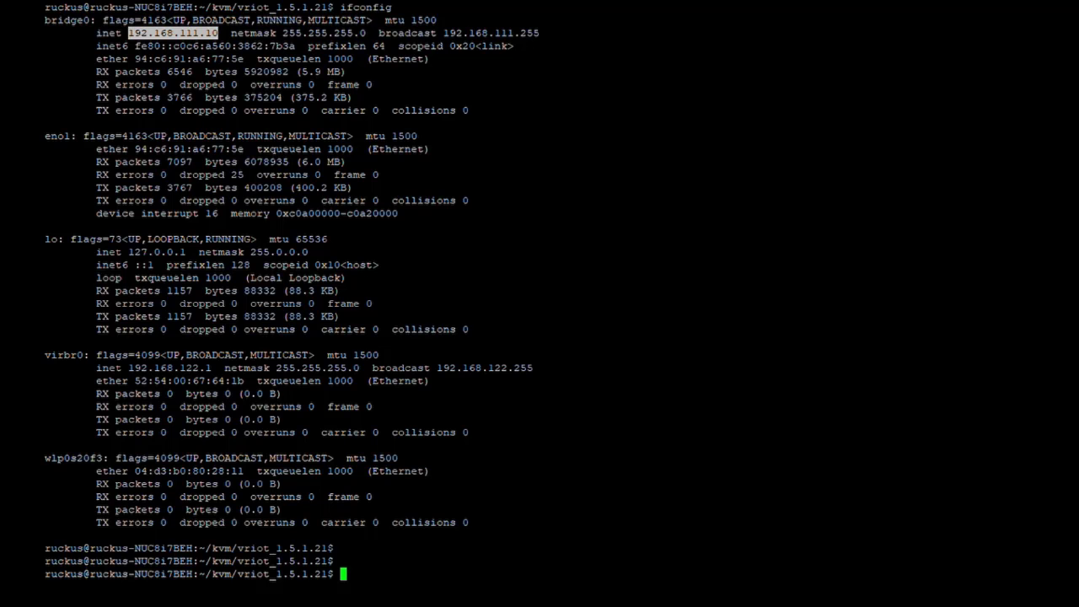
Run virsh list --all to show rIoT-Controller-1.6.0.0.20A in the shut off state.
type("virsh l")
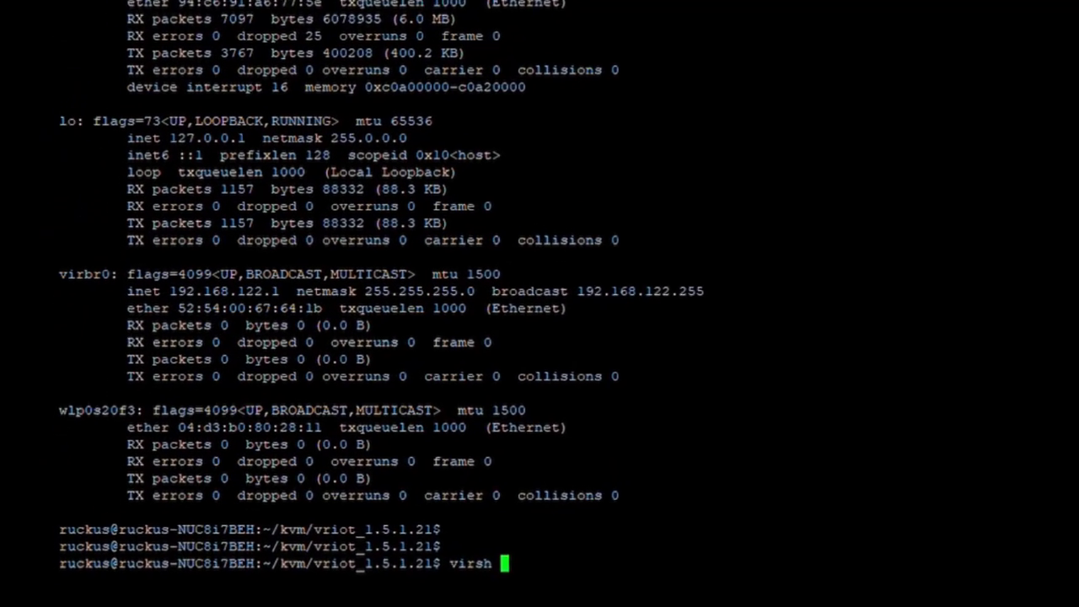
type("ist --")
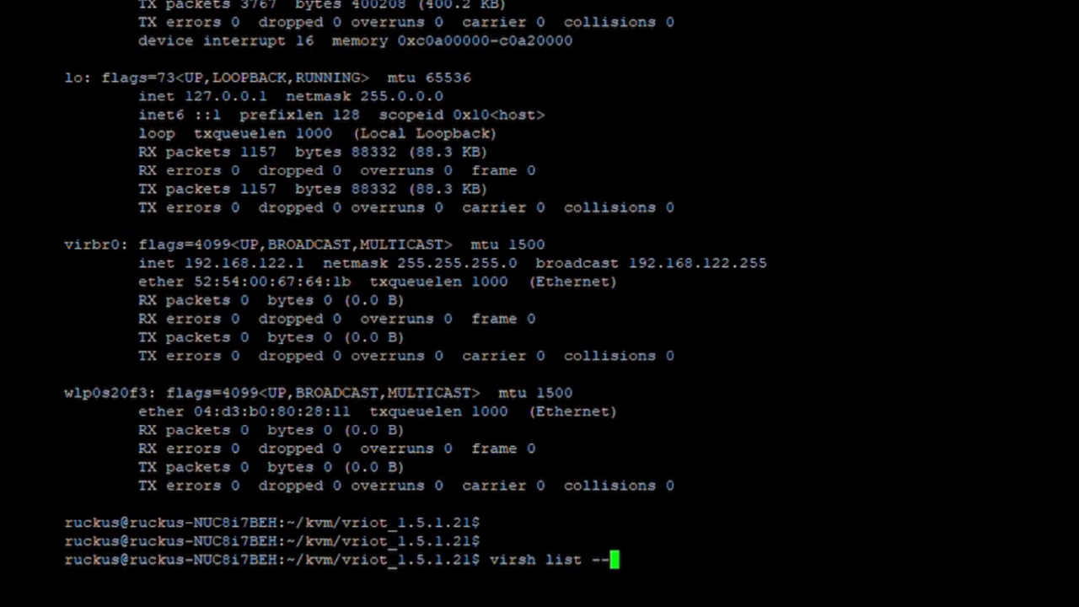
type("all")
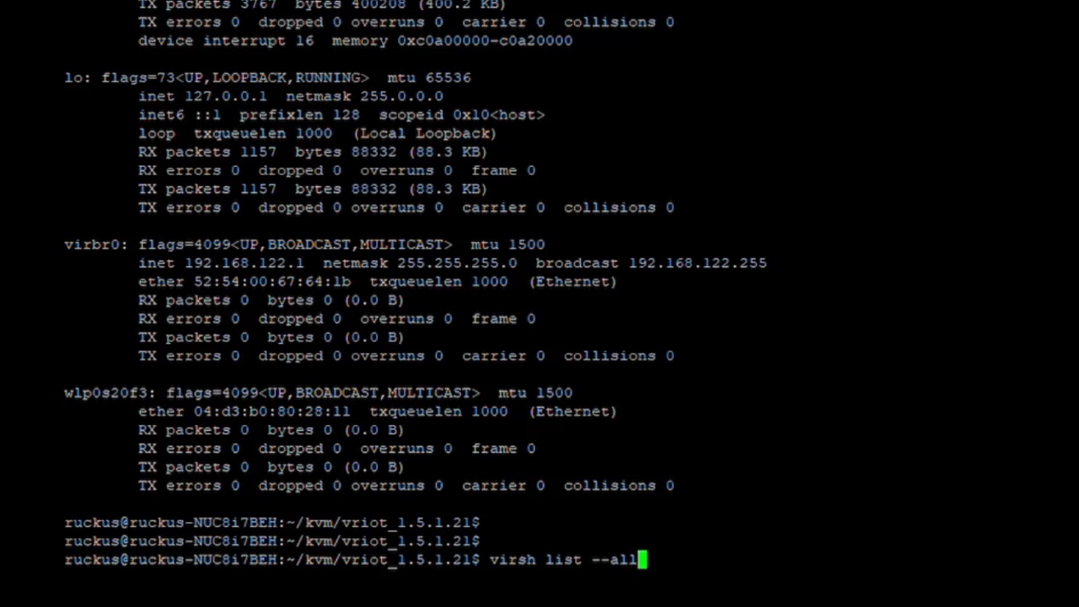
key("Return")
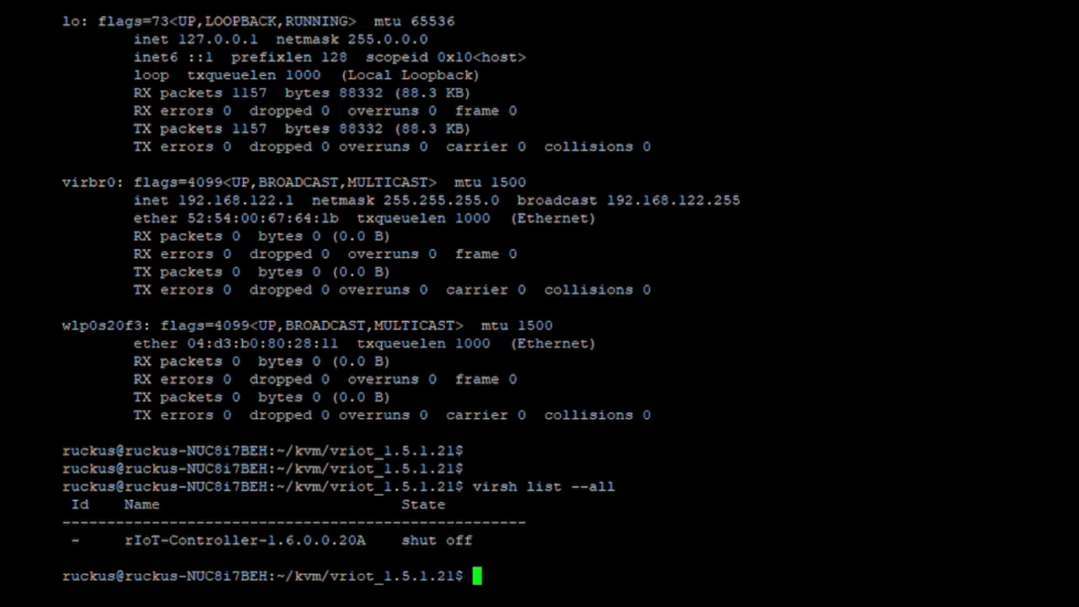
key("Return")
key("Return")
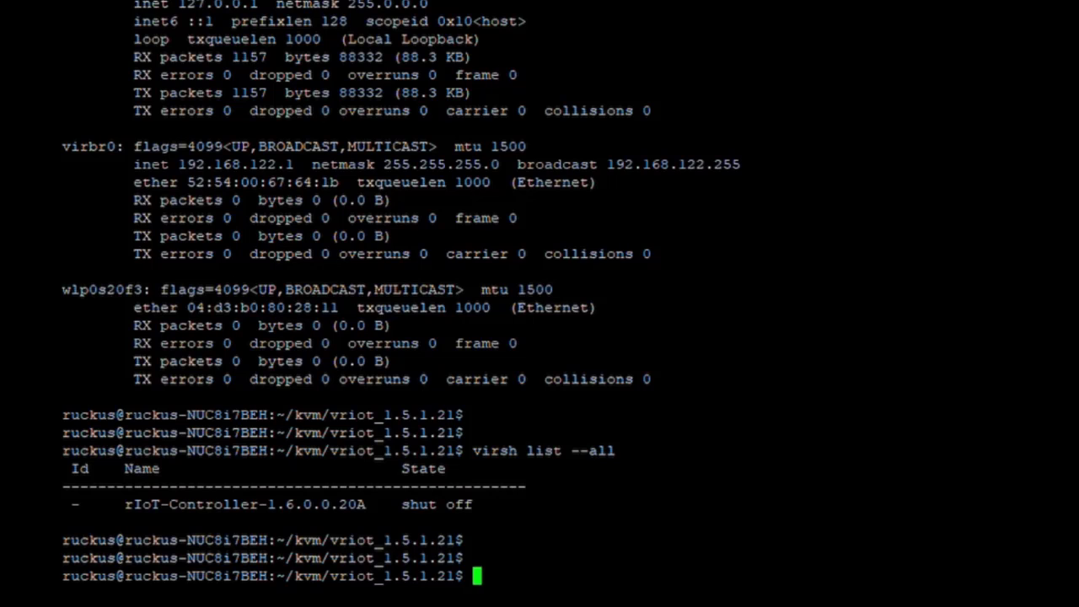
List the folder and extract vriot-qcow2-1.5.1.0.21.tar with tar xvf.
type("ls")
key("Return")
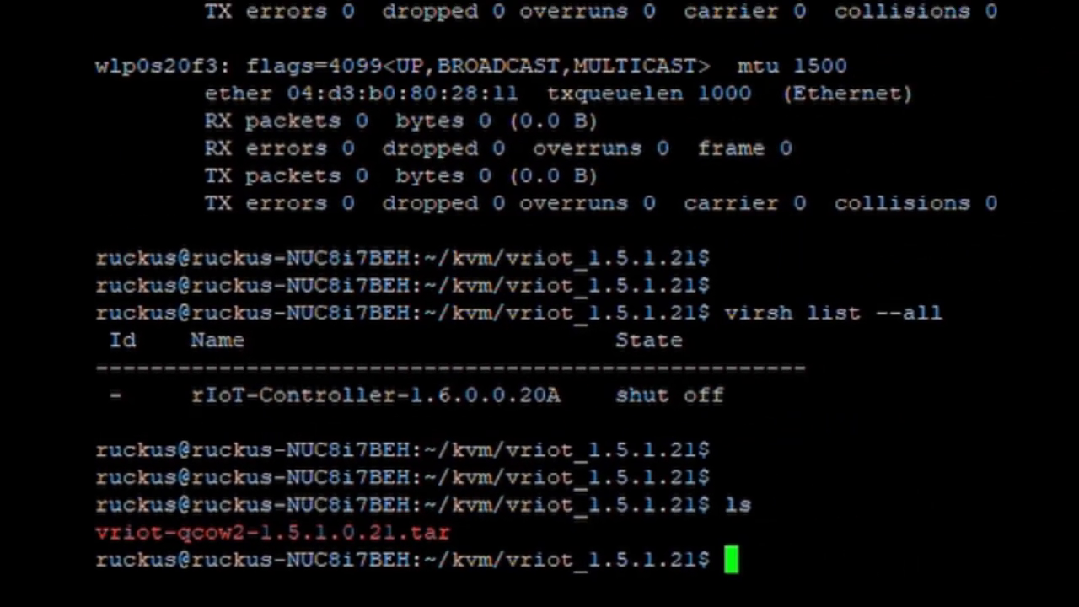
key("Return")
key("Return")
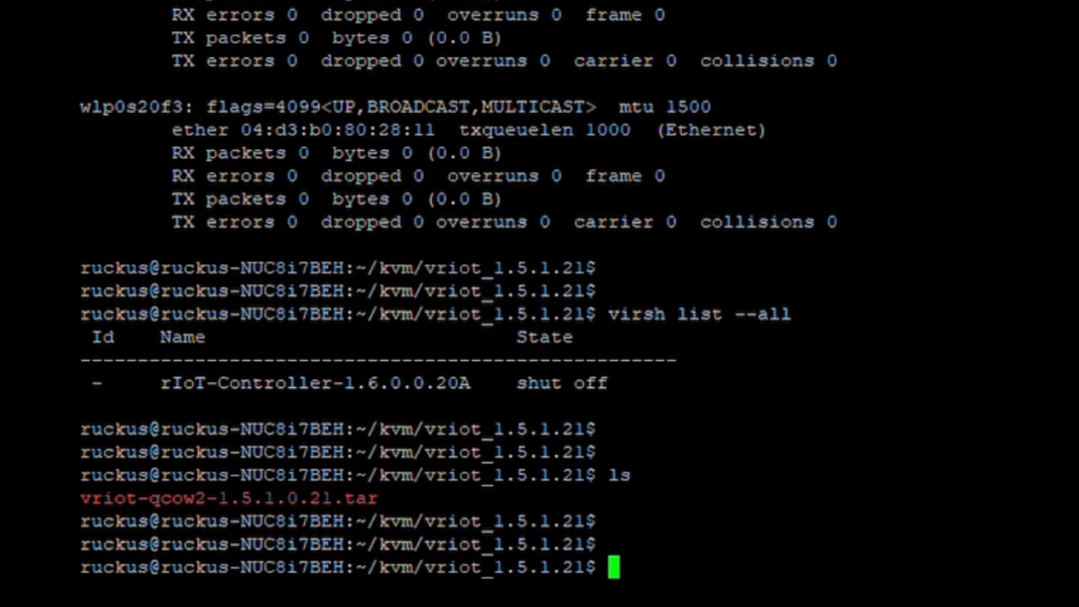
type("tar ")
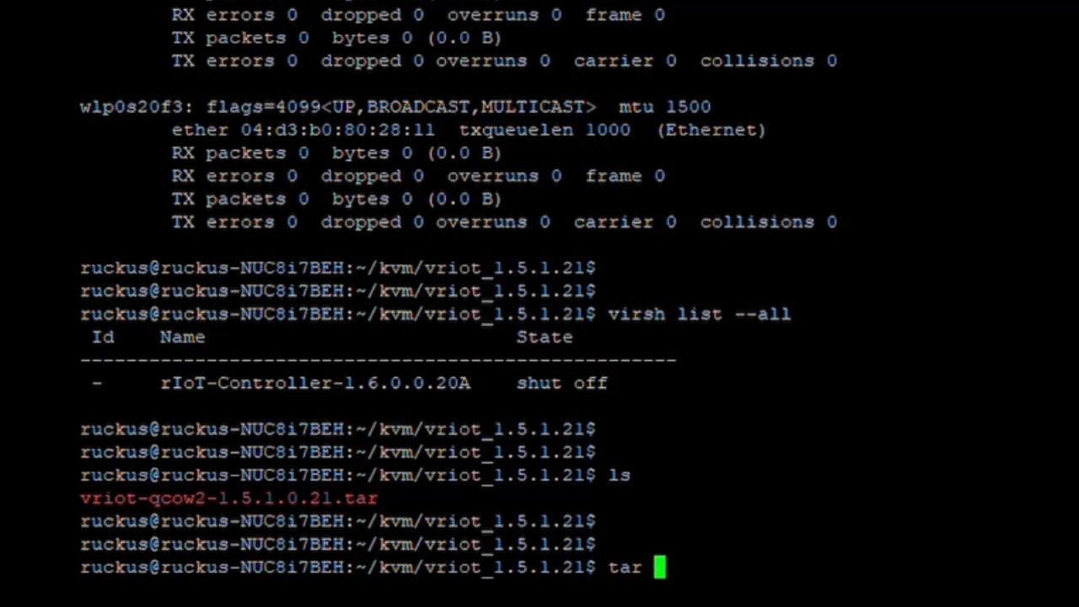
type("xvf")
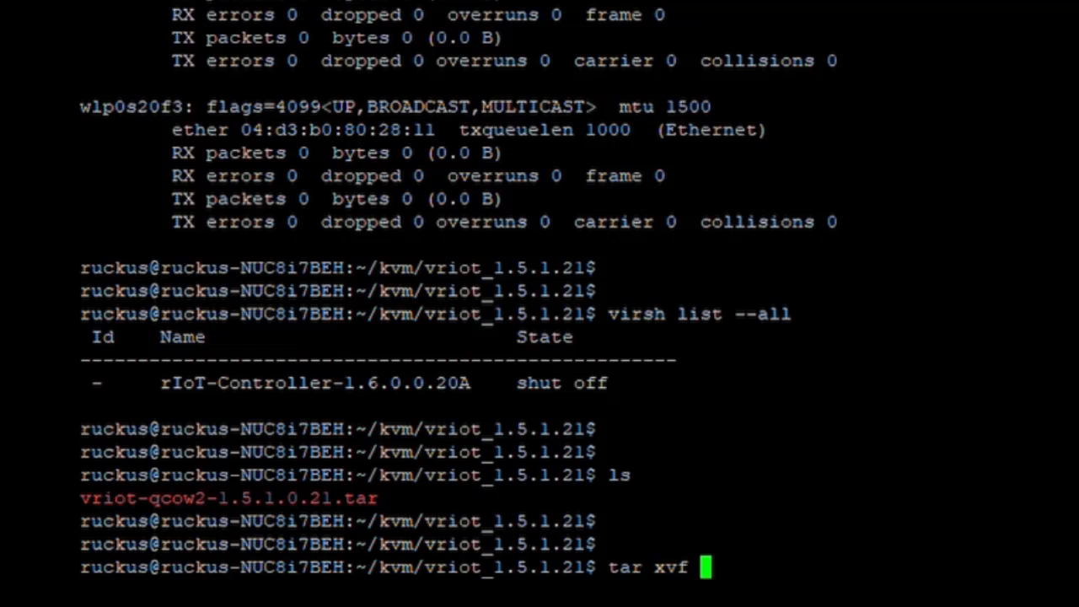
double_click(295, 499)
right_click(295, 498)
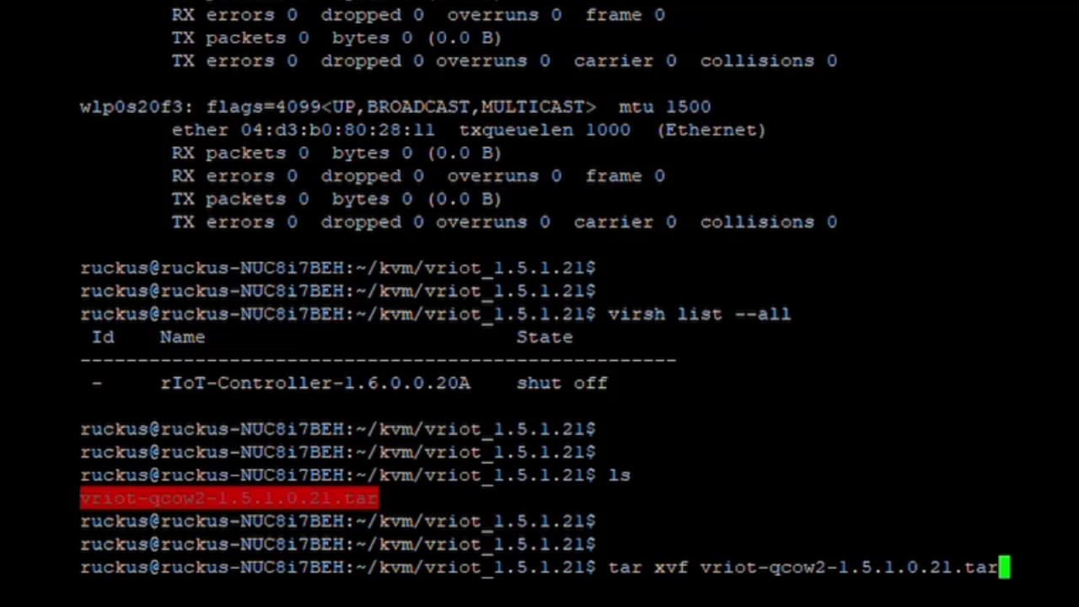
key("Return")
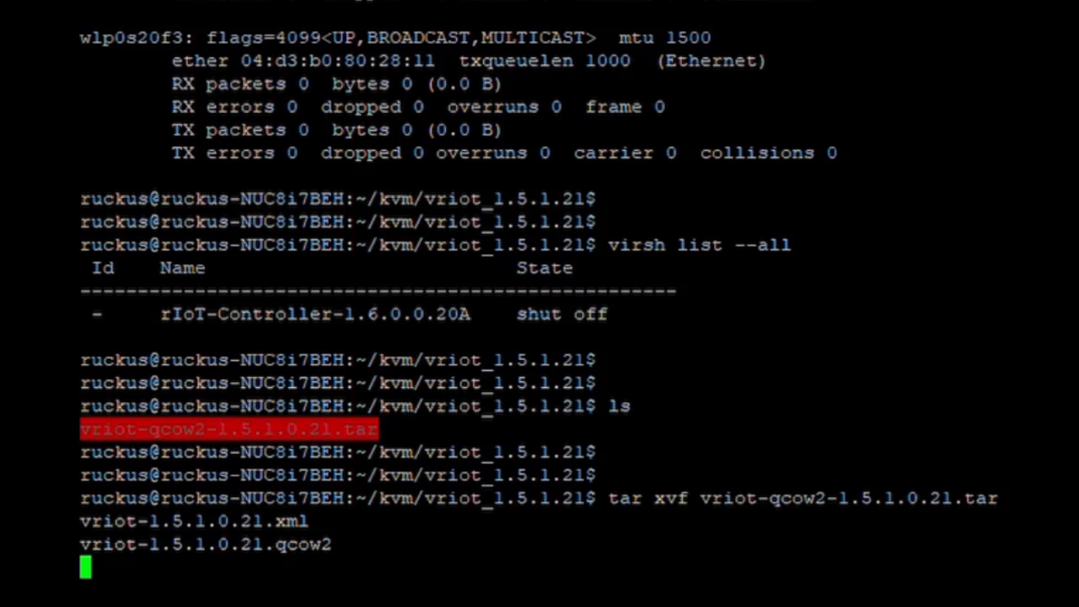
key("Return")
key("Return")
List the extracted vriot-1.5.1.0.21.xml and vriot-1.5.1.0.21.qcow2 files with sizes using ls -al.
type("ls")
key("Return")
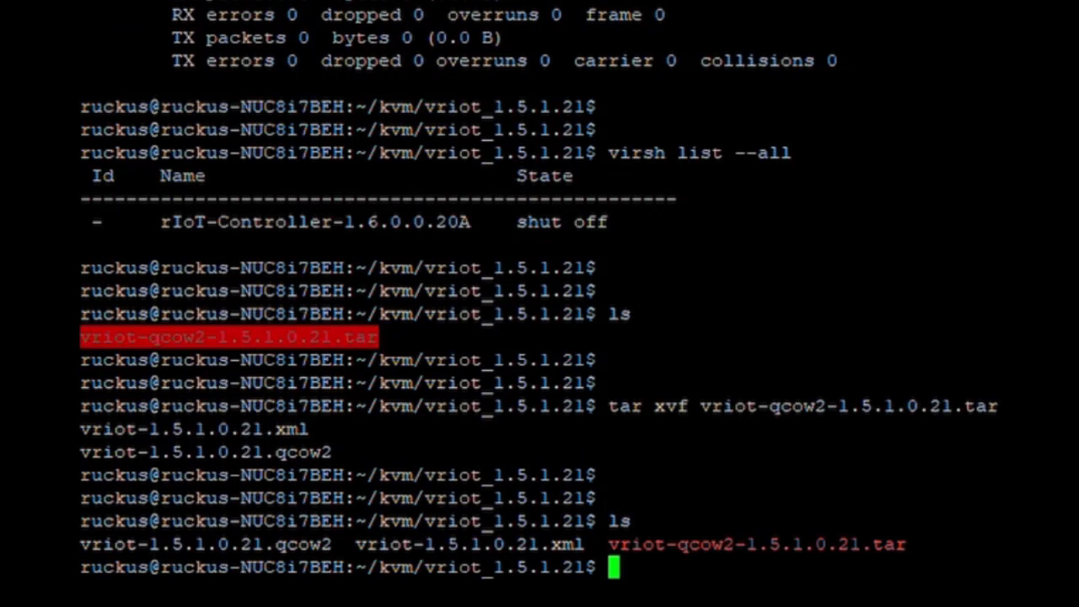
type("ls -al")
key("Return")
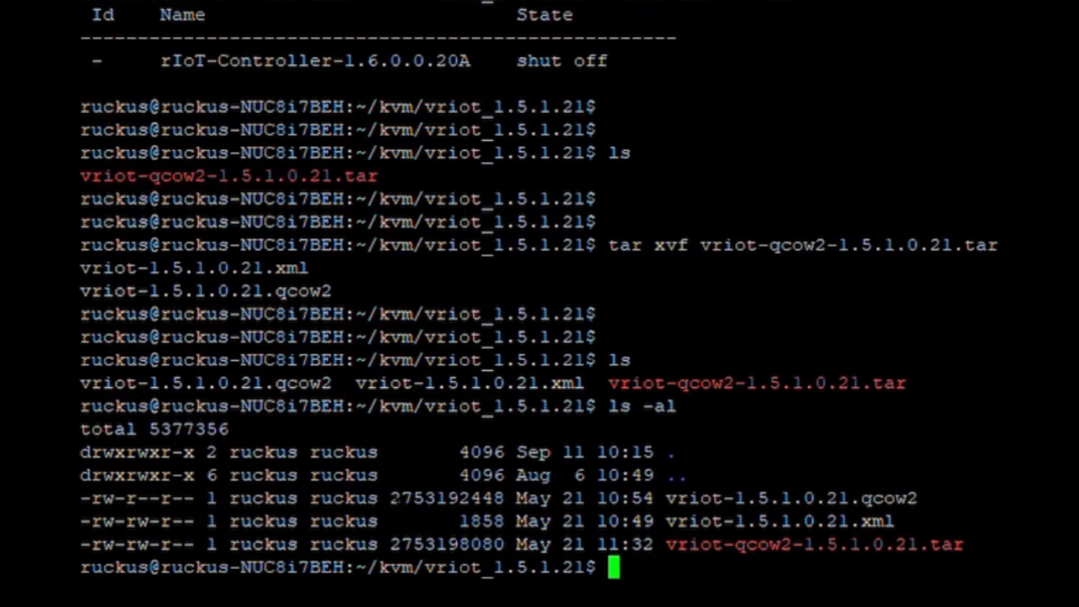
left_click_drag(389, 498, 504, 498)
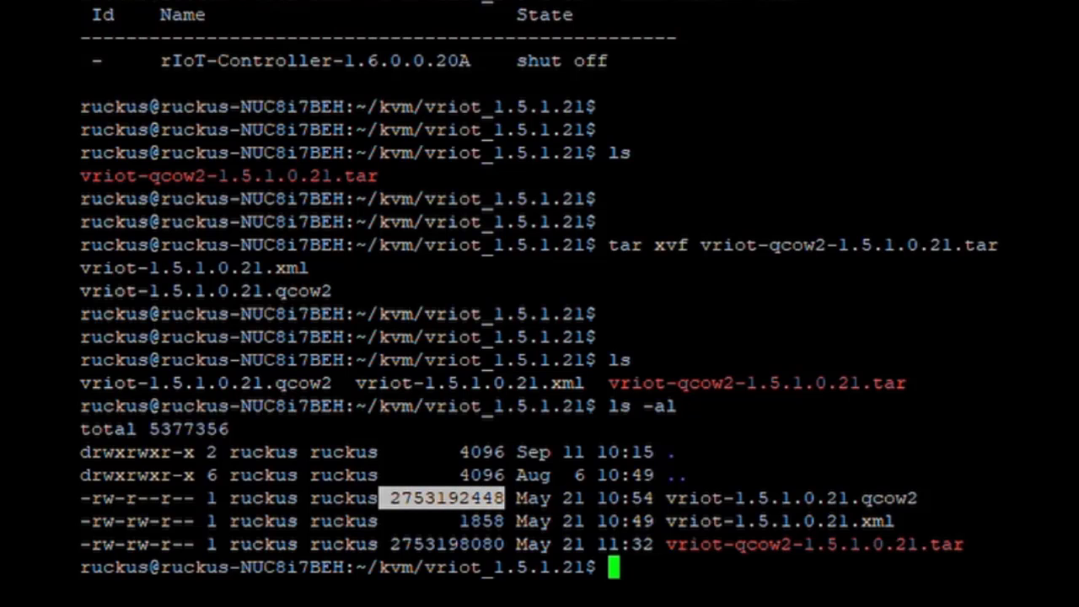
left_click_drag(927, 504, 895, 520)
key("ctrl+c")
left_click(926, 504)
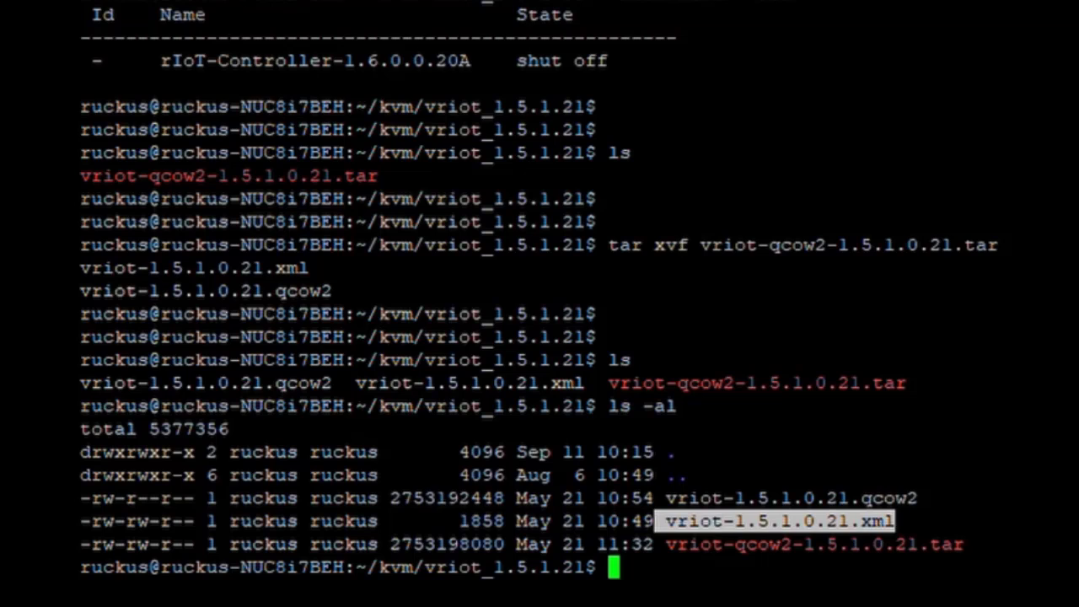
type("vi")
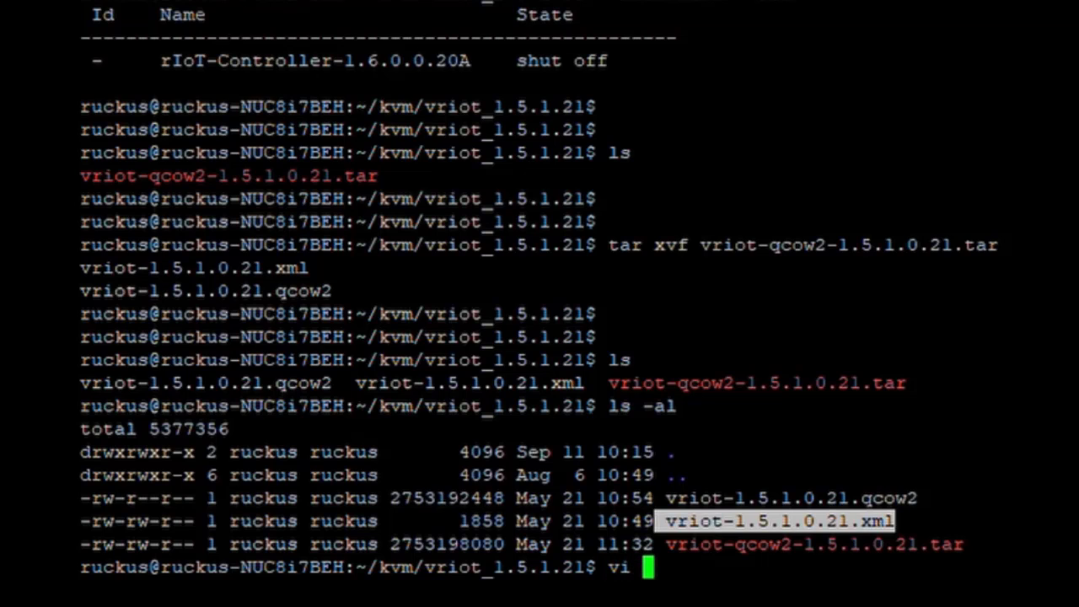
Open vriot-1.5.1.0.21.xml in vi and change the VM name to rIoT-Controller-1.5.1.0.21.
key("shift+Insert")
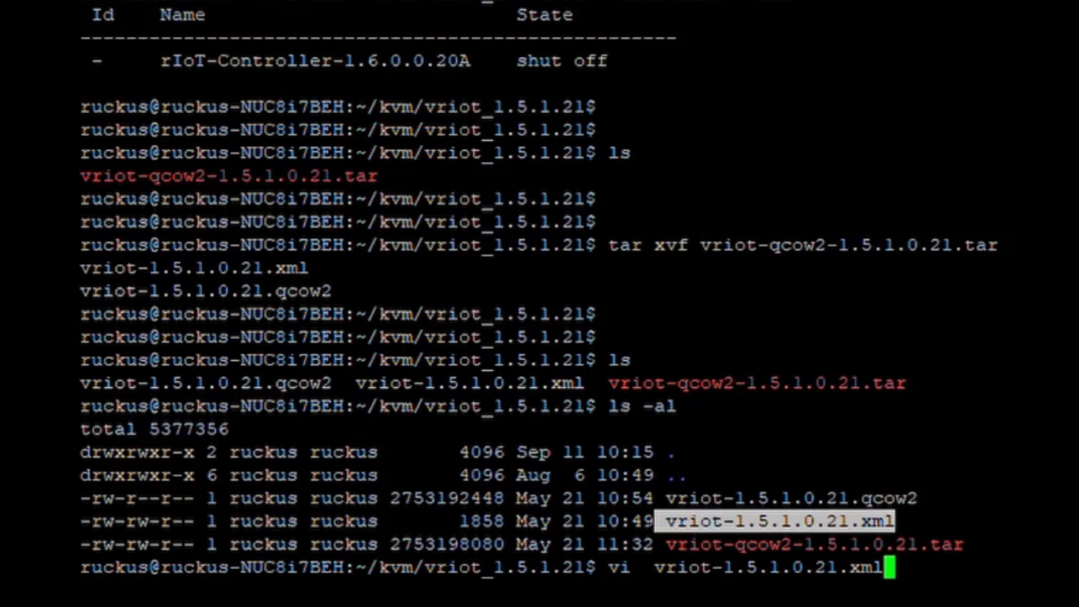
key("Return")
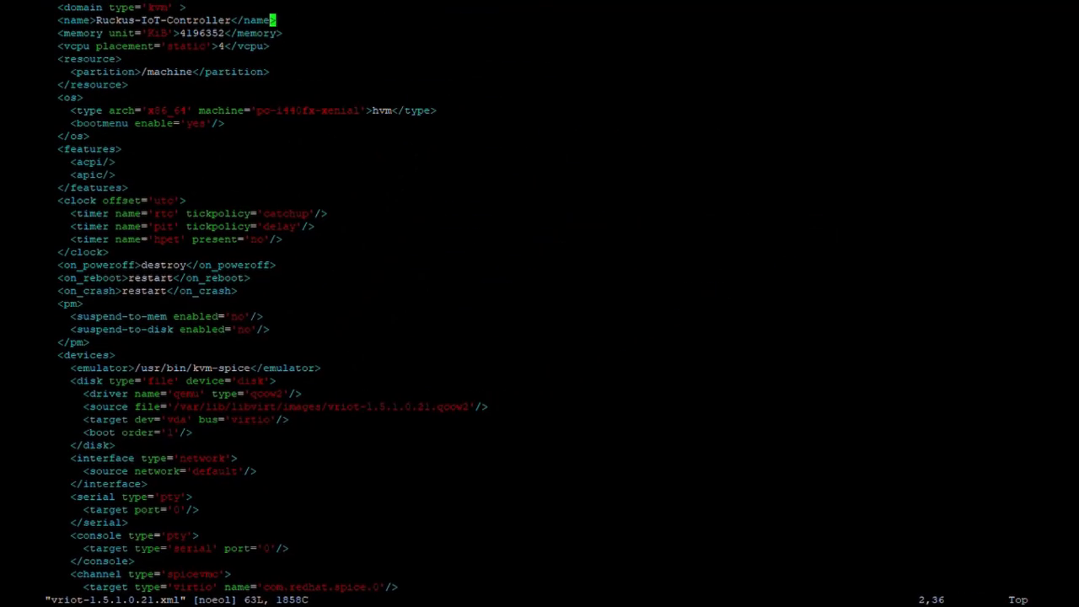
key("Left")
key("Left")
key("Left")
key("Left")
key("Left")
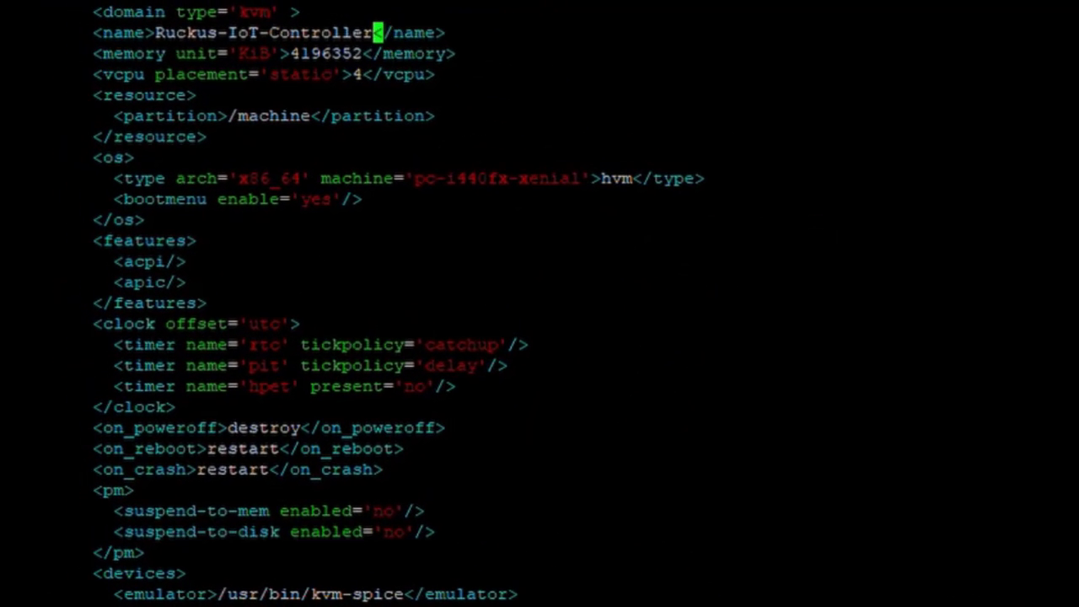
key("BackSpace")
key("BackSpace")
key("BackSpace")
key("BackSpace")
key("BackSpace")
key("BackSpace")
key("BackSpace")
key("BackSpace")
key("BackSpace")
key("BackSpace")
key("BackSpace")
key("BackSpace")
key("BackSpace")
key("BackSpace")
key("BackSpace")
key("BackSpace")
key("BackSpace")
key("BackSpace")
key("BackSpace")
key("BackSpace")
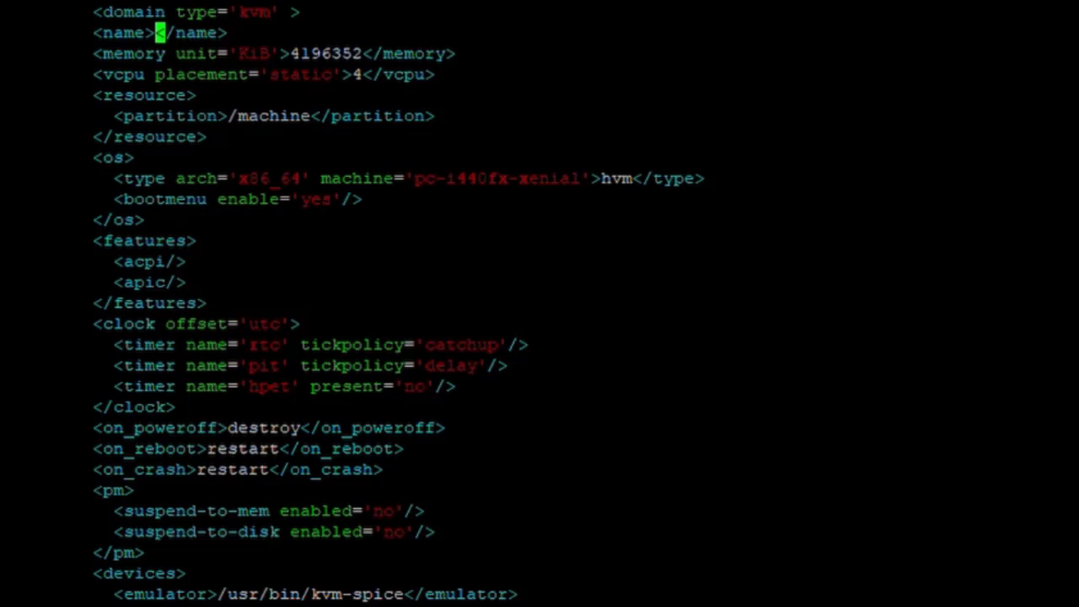
type("rIoT")
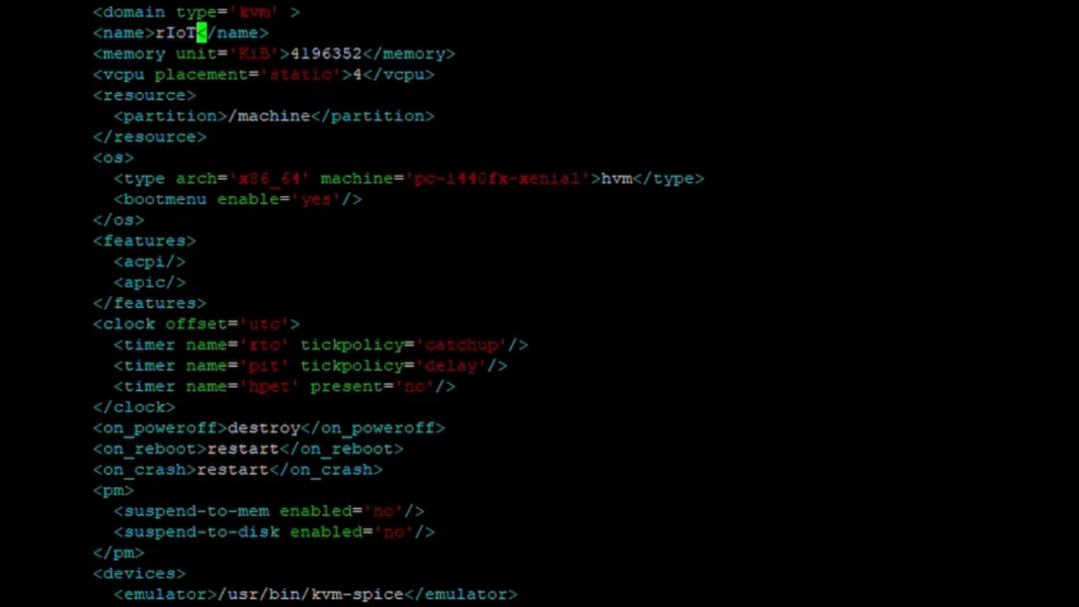
type("-Controller")
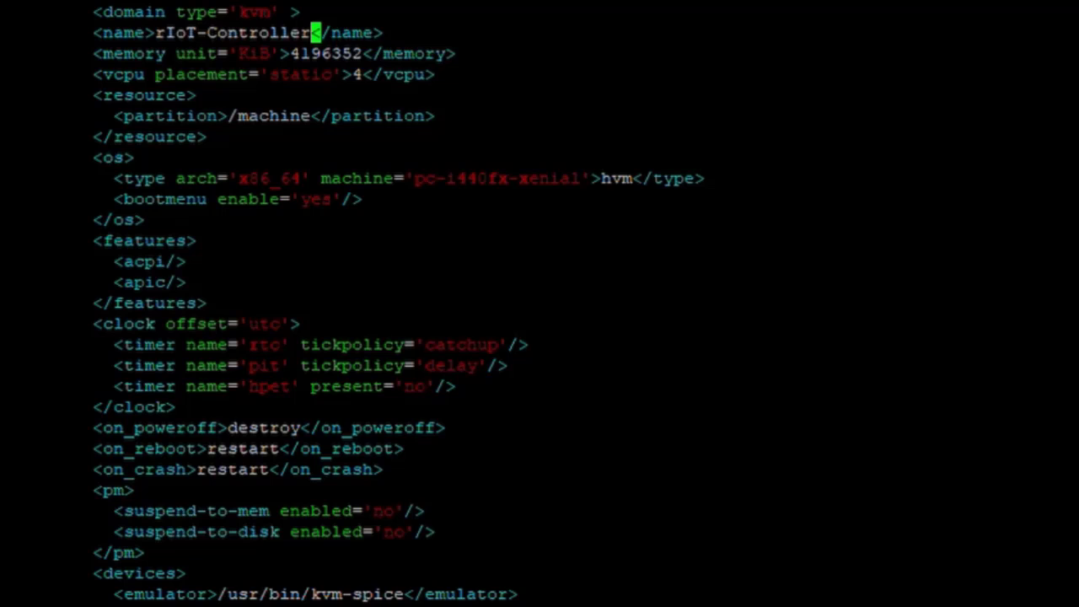
type("-1.5.")
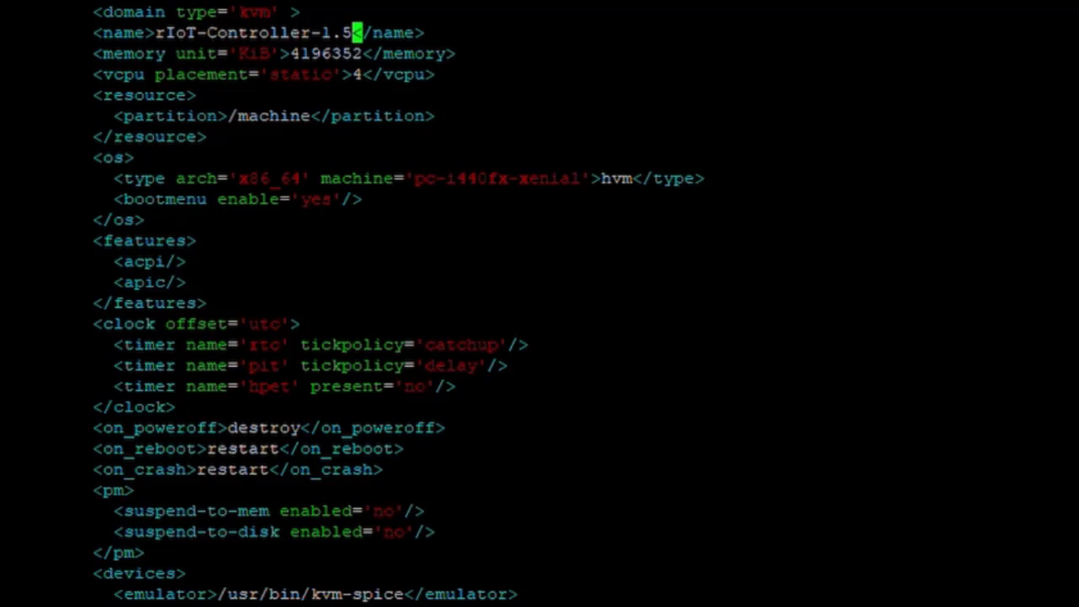
type("1.0.21")
Review the memory (4196352 KiB) and 4 vCPU settings below the name.
key("Down")
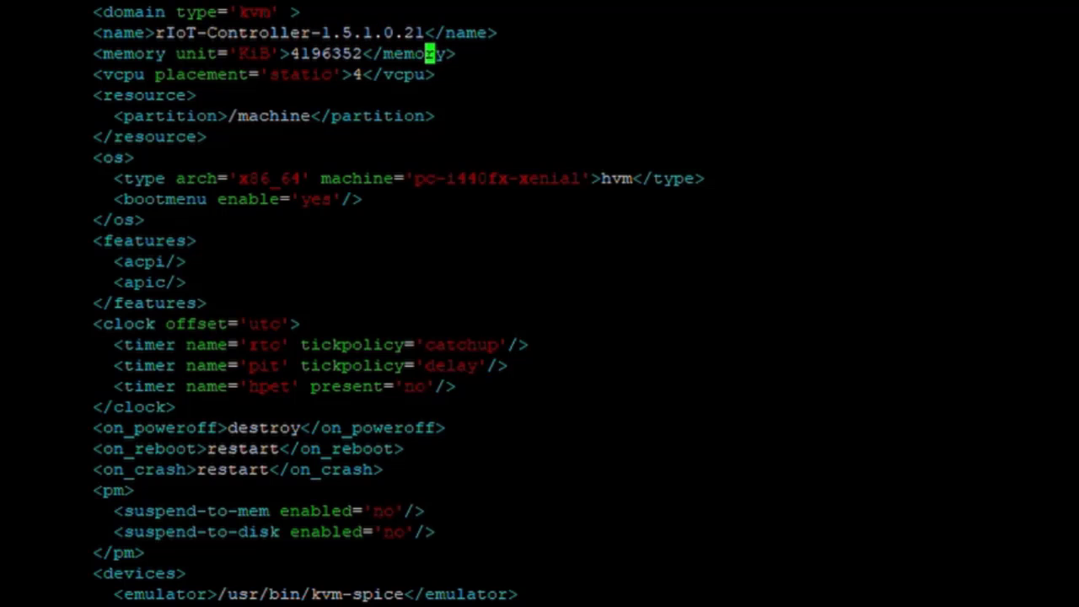
key("Left")
key("Left")
key("Left")
key("Left")
key("Left")
key("Left")
key("Left")
key("Left")
key("Left")
key("Down")
key("Right")
key("Right")
key("Right")
key("Up")
key("Left")
key("Left")
key("Left")
key("Left")
key("Left")
key("Left")
key("Left")
key("Left")
key("Left")
key("Right")
key("Right")
key("Right")
key("Right")
key("Right")
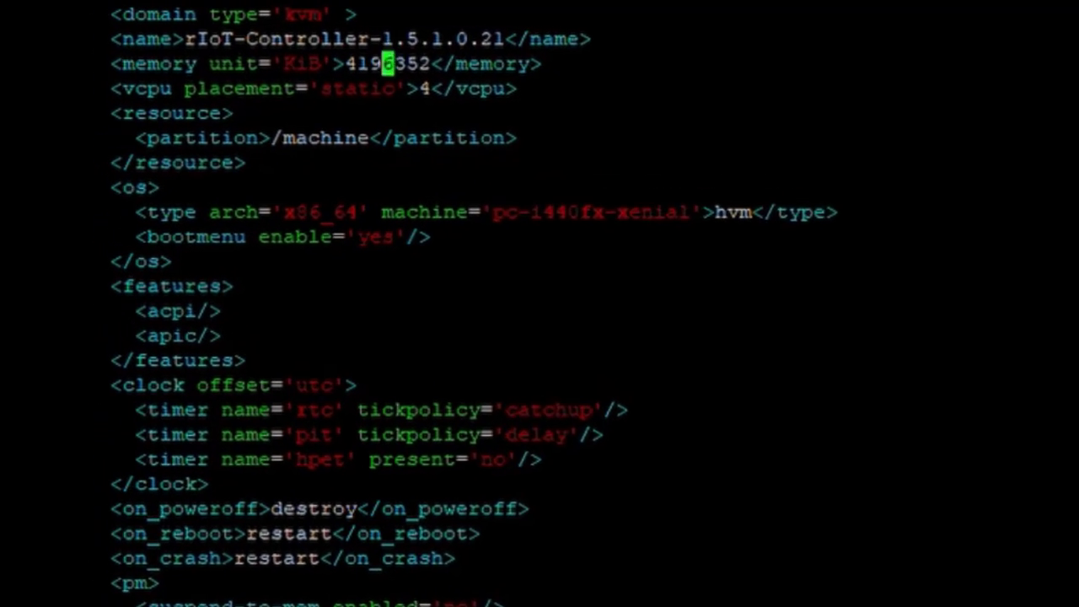
key("Right")
key("Right")
key("Right")
key("Right")
key("Right")
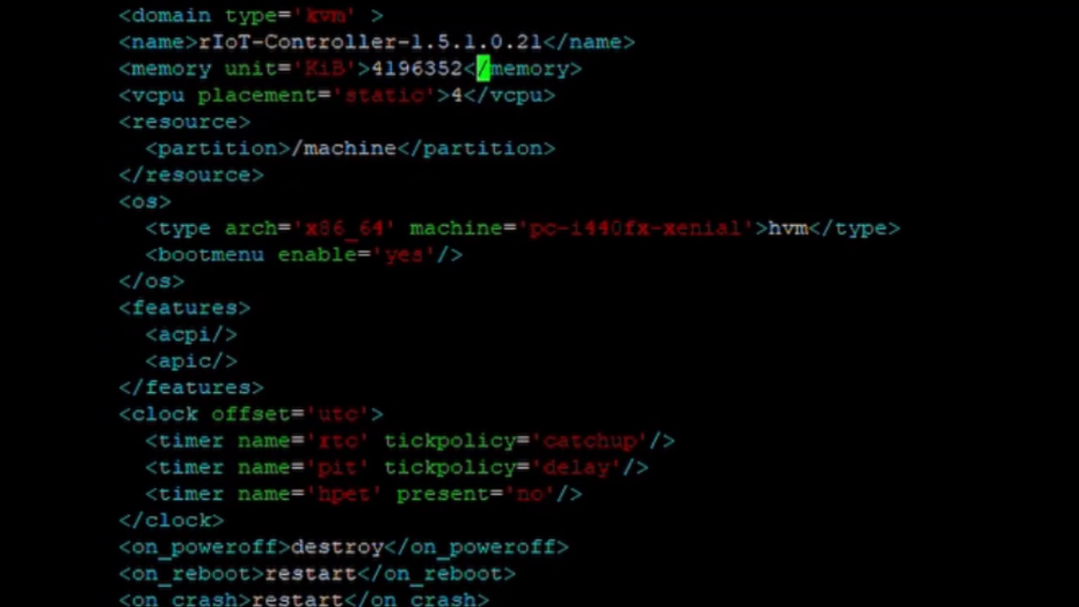
key("Down")
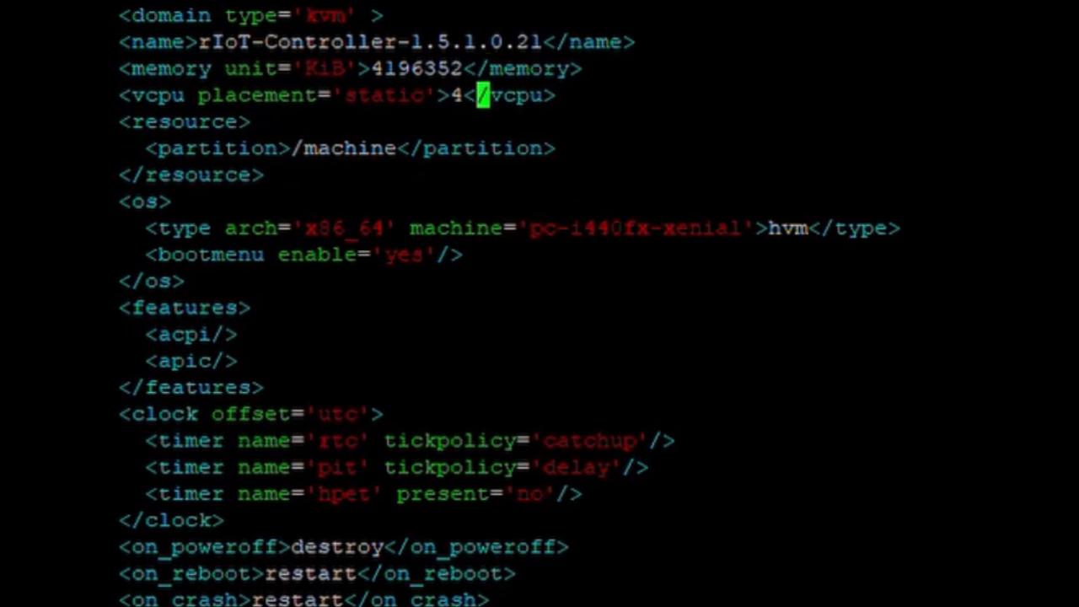
key("Up")
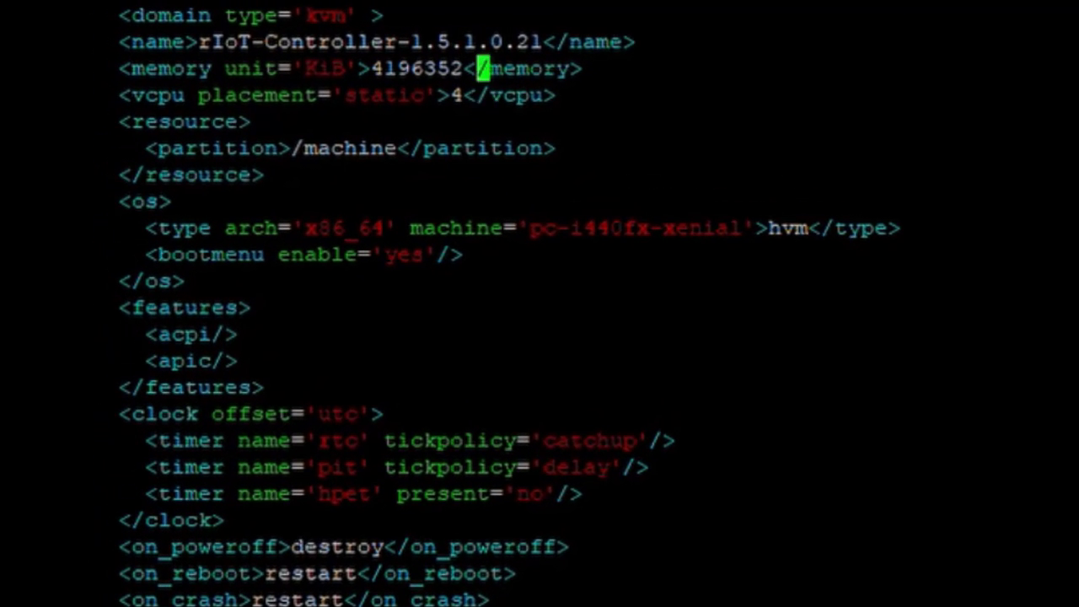
key("Down")
Go to the disk source line and erase the old /var/lib/libvirt/images path.
key("Down")
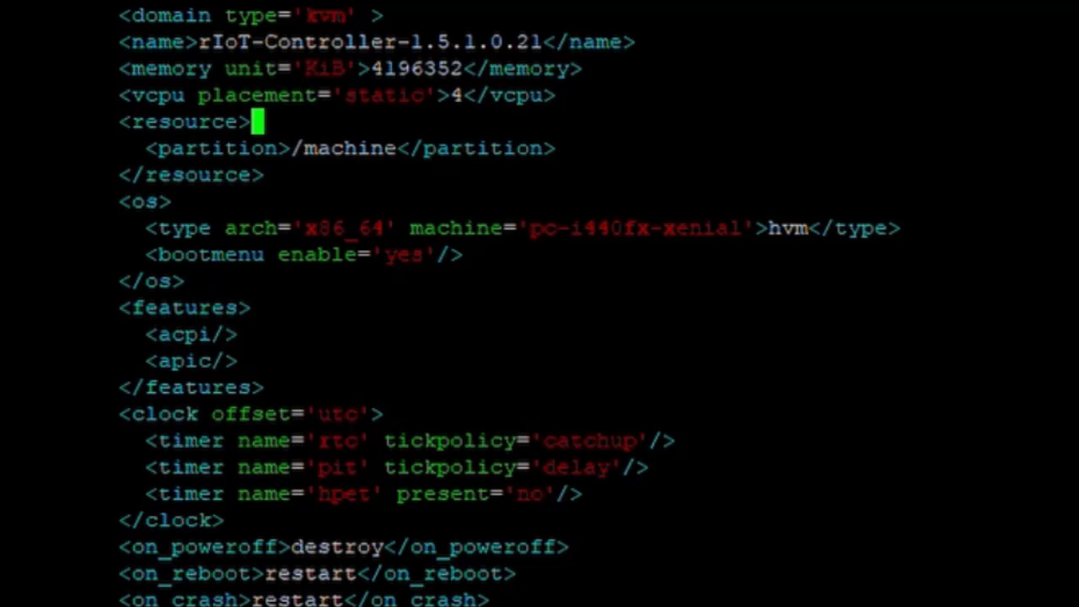
key("Down")
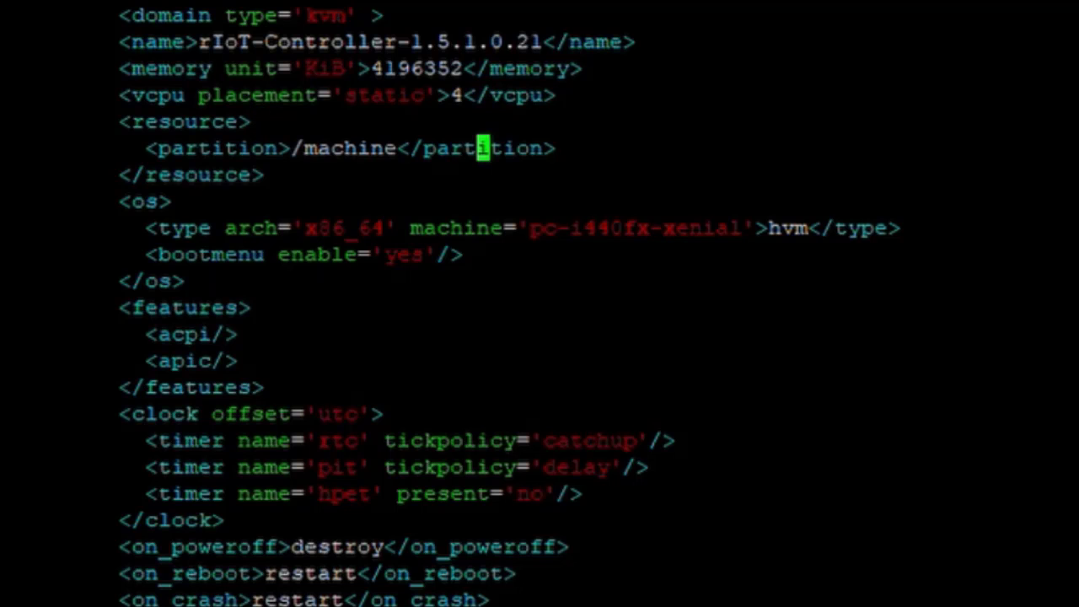
scroll(540, 303, "down", 4)
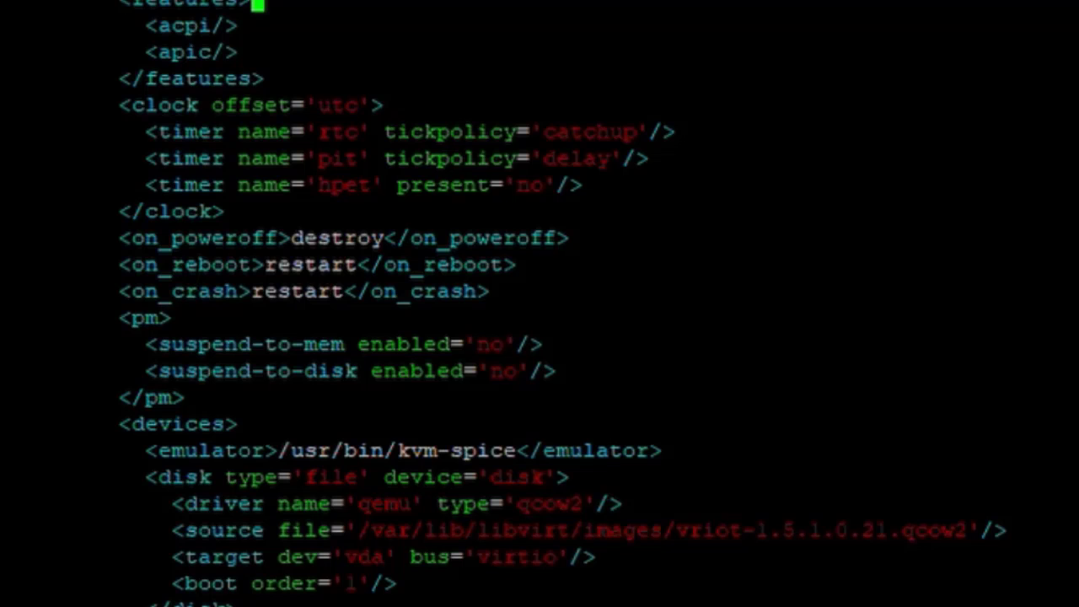
key("Down")
key("Down")
key("Down")
key("Down")
key("Down")
key("Down")
key("Down")
key("Down")
key("Down")
key("Down")
key("Down")
key("Down")
key("Down")
key("Down")
key("Down")
key("Down")
key("Down")
key("Down")
key("Down")
key("Down")
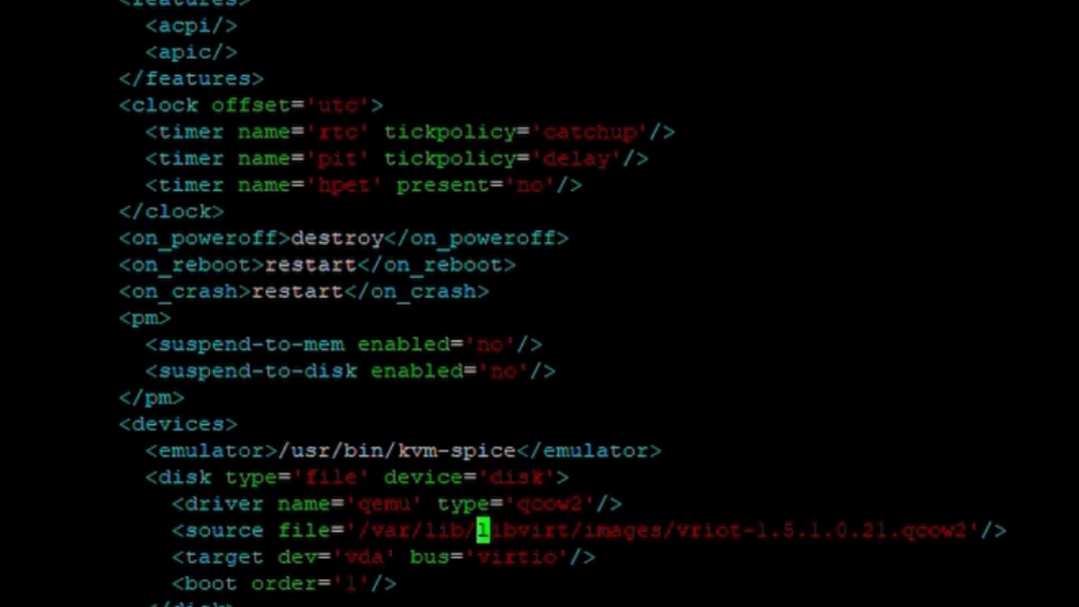
key("alt+Tab")
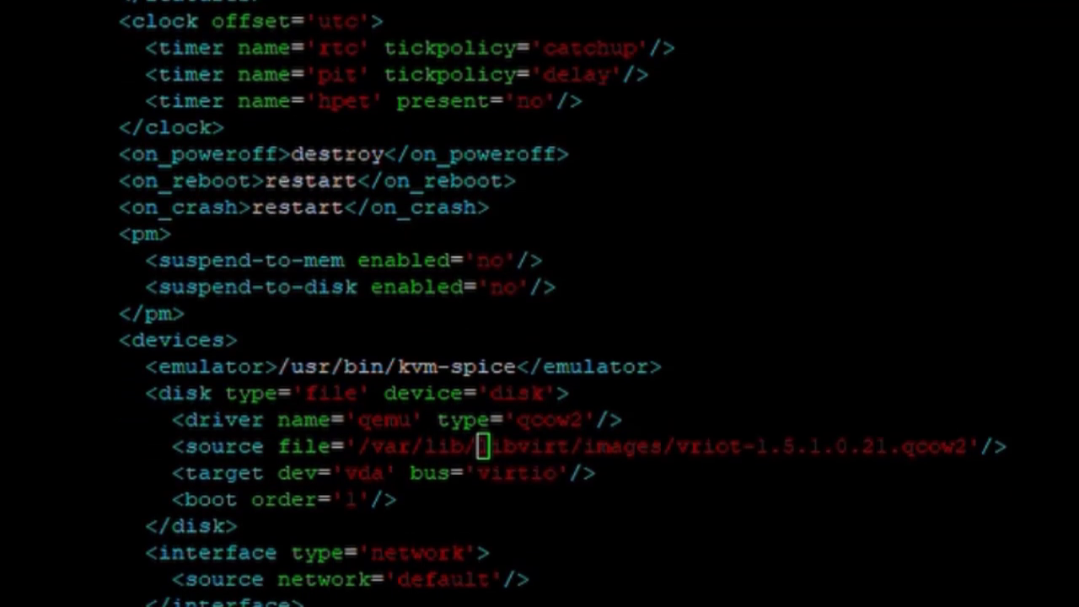
key("alt+Tab")
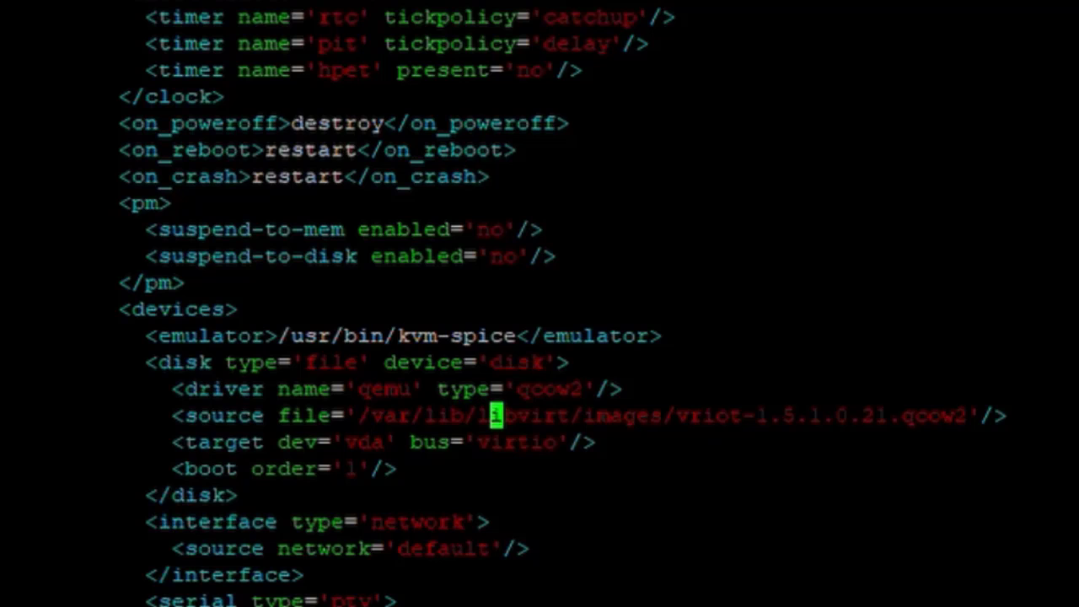
key("Right")
key("Right")
key("Right")
key("Right")
key("Right")
key("Right")
key("Right")
key("Right")
key("Right")
key("Right")
key("Right")
key("Right")
key("Right")
key("Right")
key("Right")
key("Right")
key("Right")
key("Right")
key("Right")
key("Right")
key("Right")
key("Right")
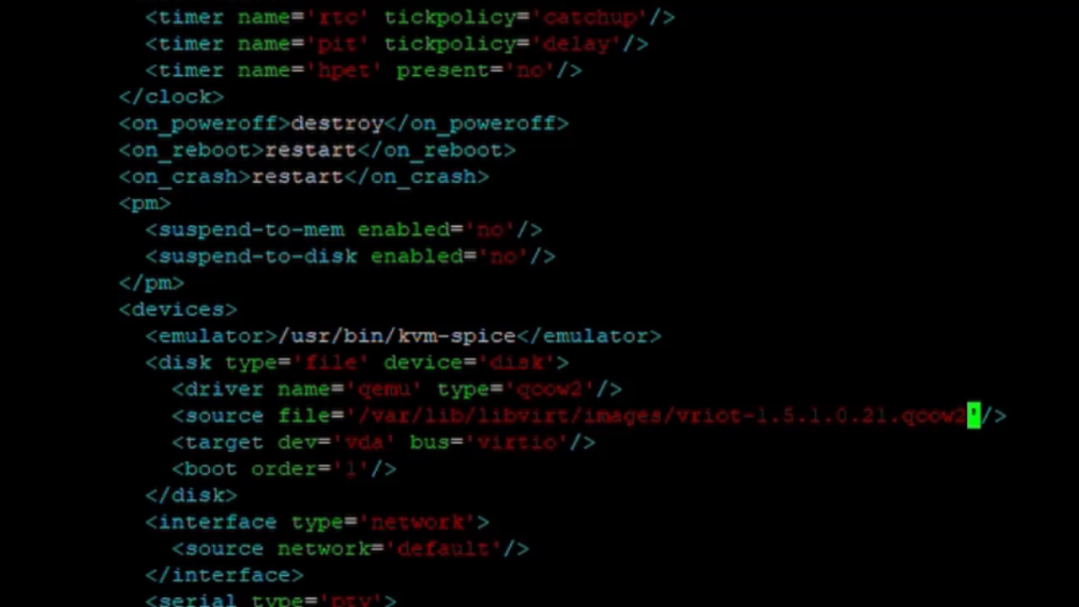
key("BackSpace")
key("BackSpace")
key("BackSpace")
key("BackSpace")
key("BackSpace")
key("BackSpace")
key("BackSpace")
key("BackSpace")
key("BackSpace")
key("BackSpace")
key("BackSpace")
key("BackSpace")
key("BackSpace")
key("BackSpace")
key("BackSpace")
key("BackSpace")
key("BackSpace")
key("BackSpace")
key("BackSpace")
key("BackSpace")
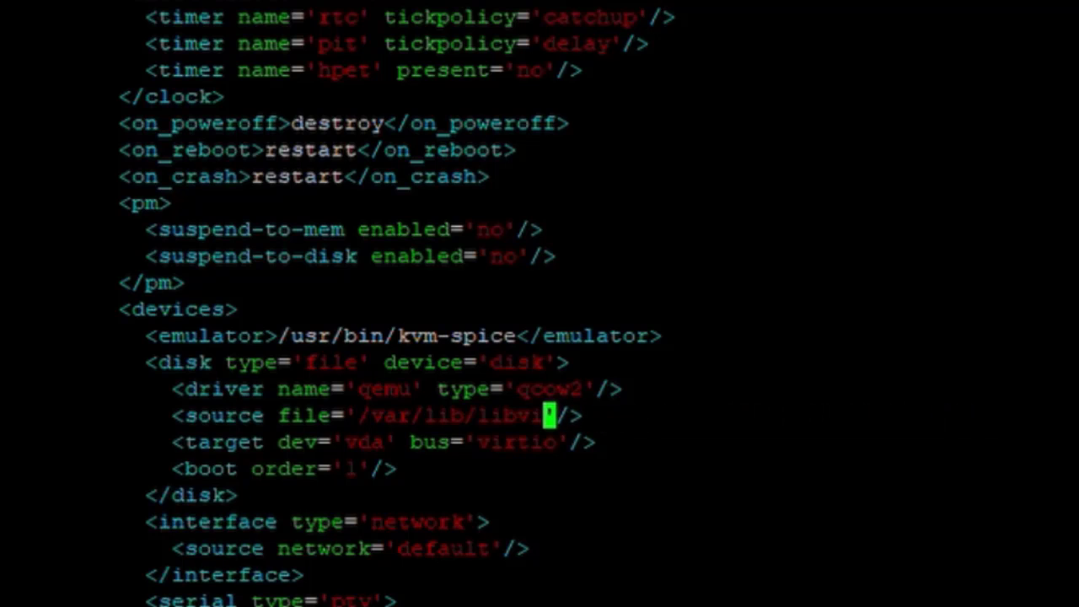
key("BackSpace")
key("BackSpace")
key("BackSpace")
key("BackSpace")
key("BackSpace")
key("BackSpace")
key("BackSpace")
key("BackSpace")
key("BackSpace")
key("BackSpace")
key("BackSpace")
key("BackSpace")
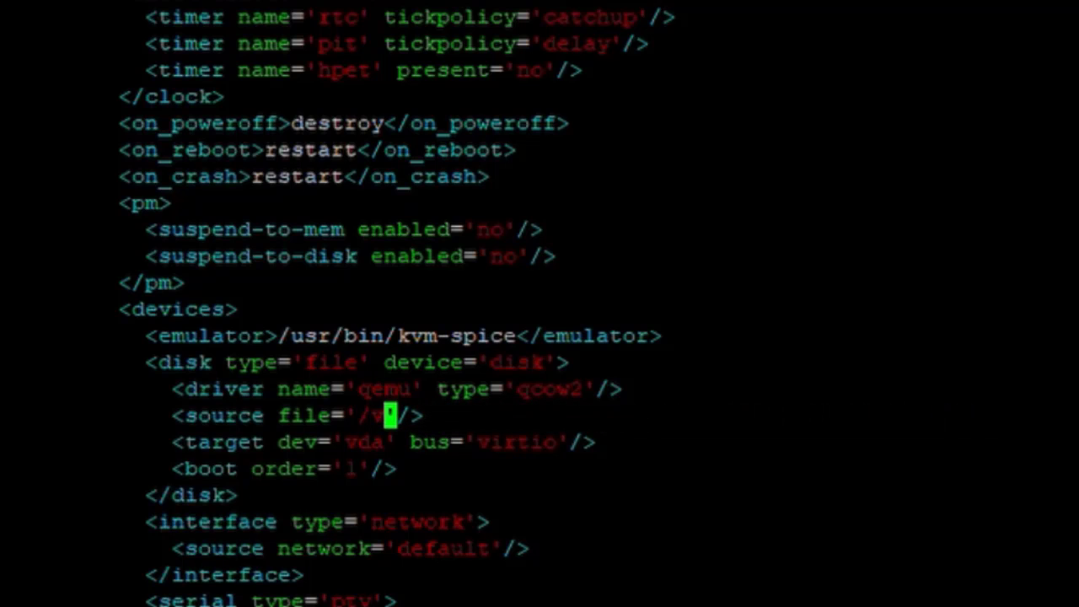
key("BackSpace")
key("BackSpace")
Set the disk source to /home/ruckus/kvm/vriot_1.5.1.21/vriot-1.5.1.0.21.qcow2.
type("vriot-1.5.1.0.21.xml")
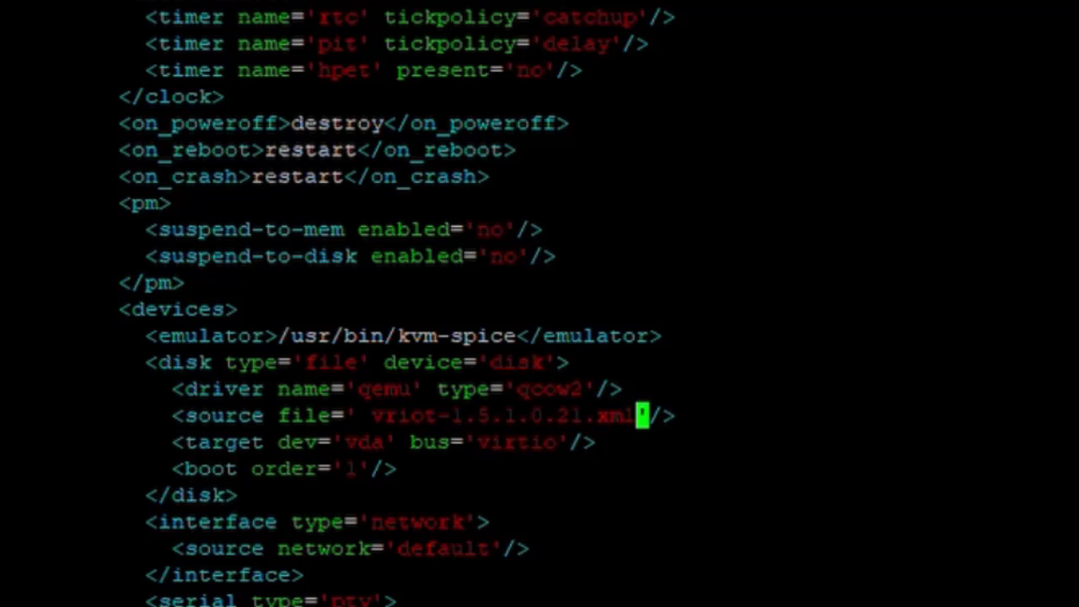
key("BackSpace")
key("BackSpace")
key("BackSpace")
key("BackSpace")
key("BackSpace")
key("BackSpace")
key("BackSpace")
key("BackSpace")
key("BackSpace")
key("BackSpace")
key("BackSpace")
key("BackSpace")
key("BackSpace")
key("BackSpace")
key("BackSpace")
key("BackSpace")
key("BackSpace")
key("BackSpace")
key("BackSpace")
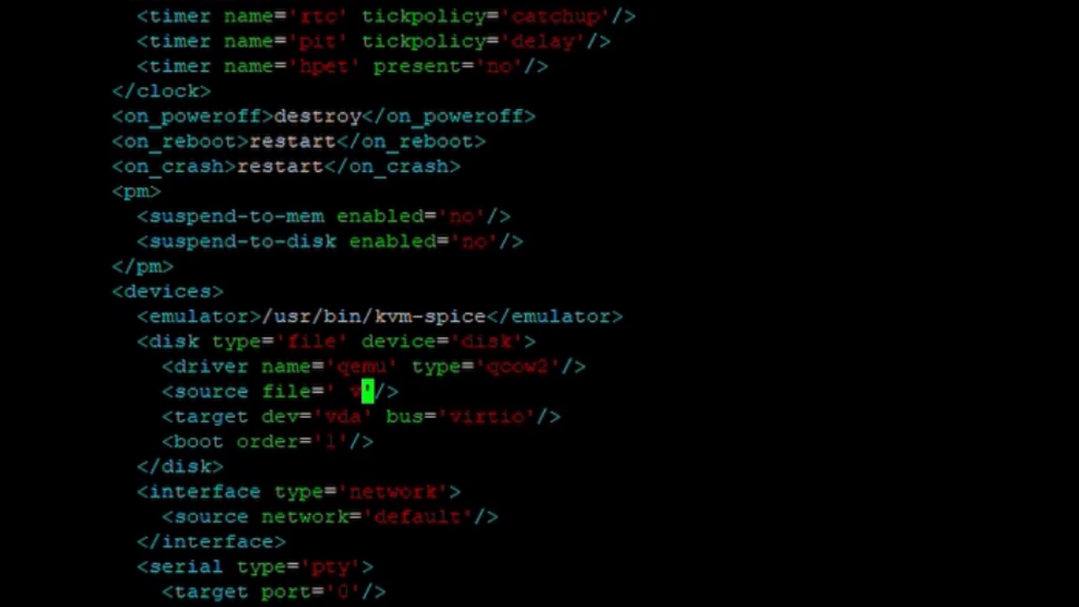
key("BackSpace")
key("BackSpace")
type("/home/ruckus/kvm/vriot_1.5.1.21/vriot-1.5.1.0.21.qcow2")
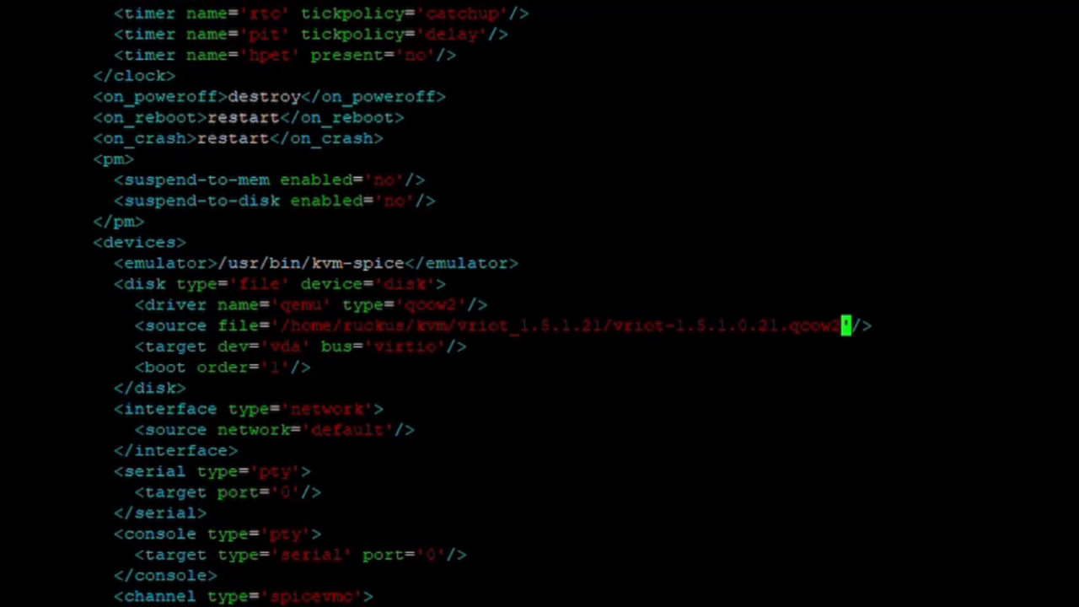
key("Left")
key("Left")
key("Left")
key("Left")
key("Left")
key("Left")
key("Left")
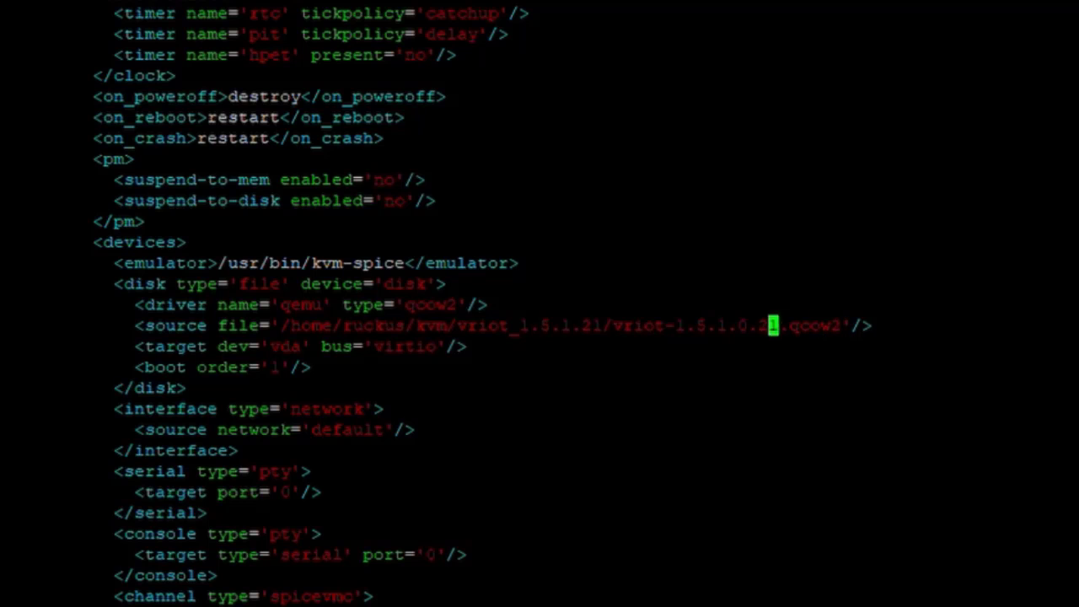
key("Left")
key("Left")
key("Left")
key("Left")
key("Left")
key("Left")
key("Left")
key("Left")
key("Left")
key("Left")
key("Left")
key("Left")
key("Left")
key("Left")
key("Left")
key("Left")
key("Left")
key("Left")
key("Left")
key("Left")
key("Right")
key("Right")
key("Right")
key("Right")
key("Right")
key("Right")
key("Right")
key("Right")
key("Right")
key("Right")
key("Right")
key("Right")
key("Right")
key("Right")
key("Right")
key("Right")
key("Right")
key("Right")
key("Right")
key("Right")
key("Right")
key("Right")
key("Down")
key("Down")
key("Down")
key("Down")
key("Down")
key("alt+Tab")
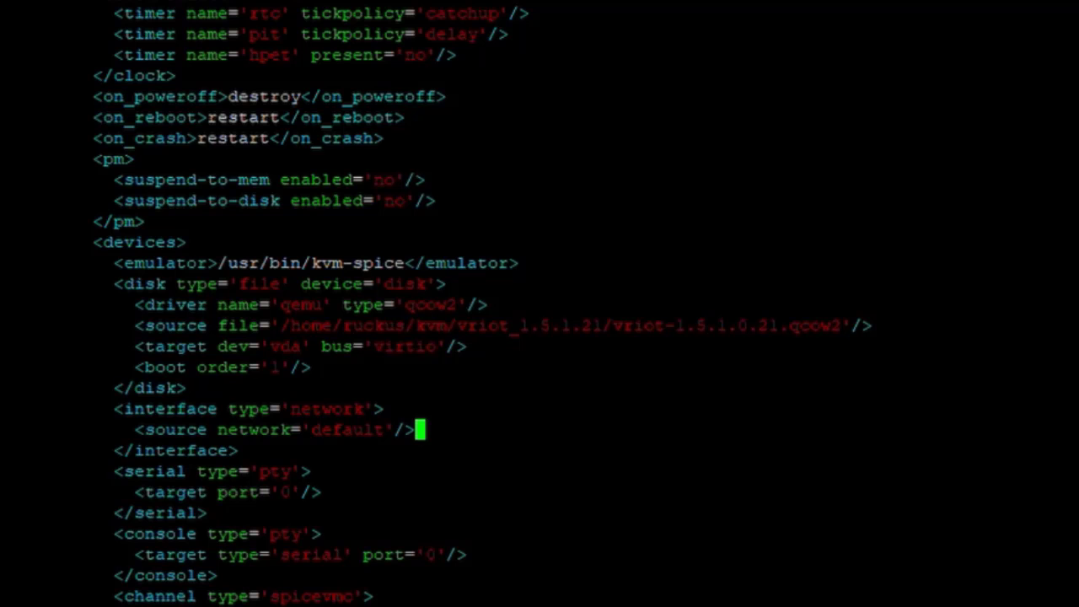
Insert the bridge0 interface block after the disk and delete the default network interface.
key("Up")
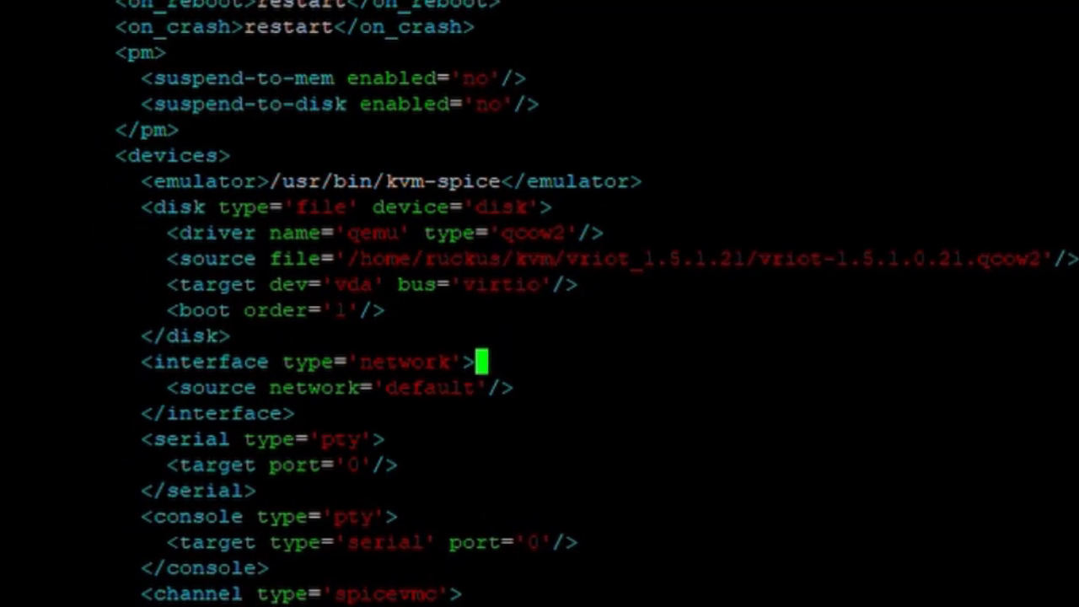
key("Down")
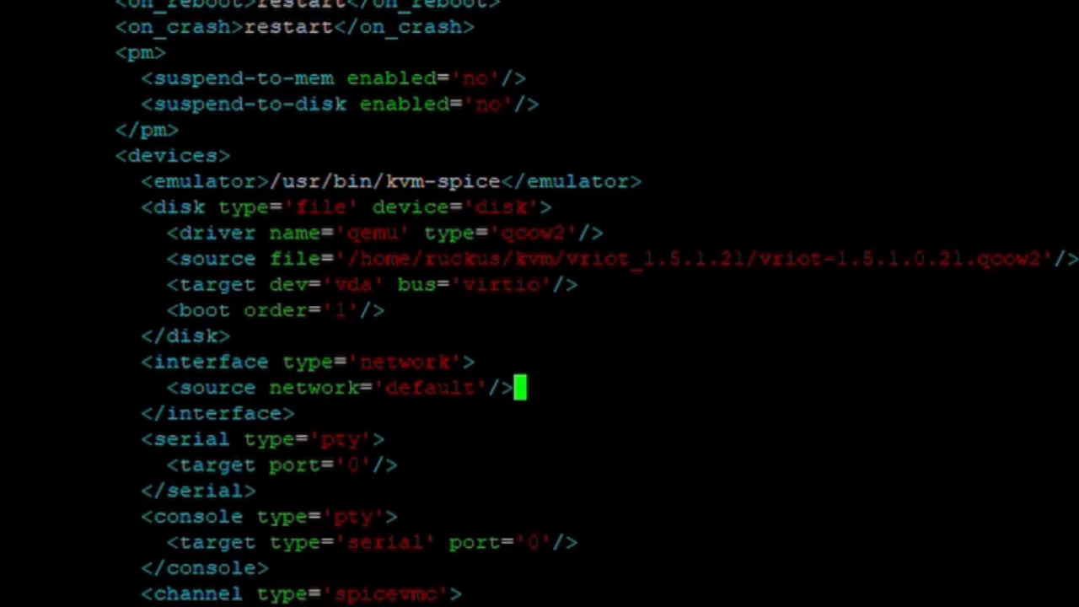
key("Up")
key("Up")
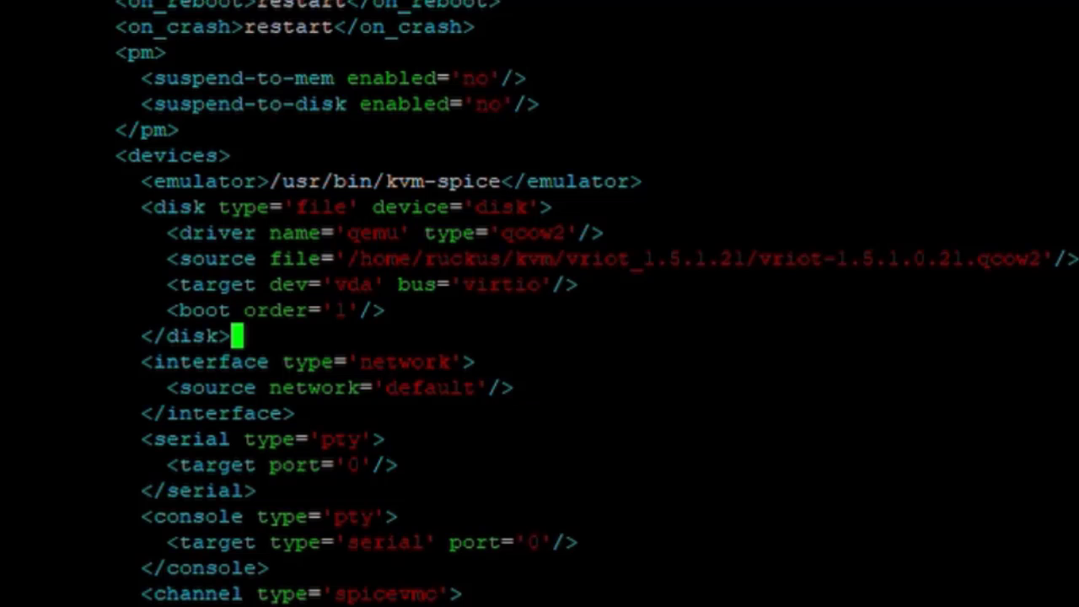
key("Return")
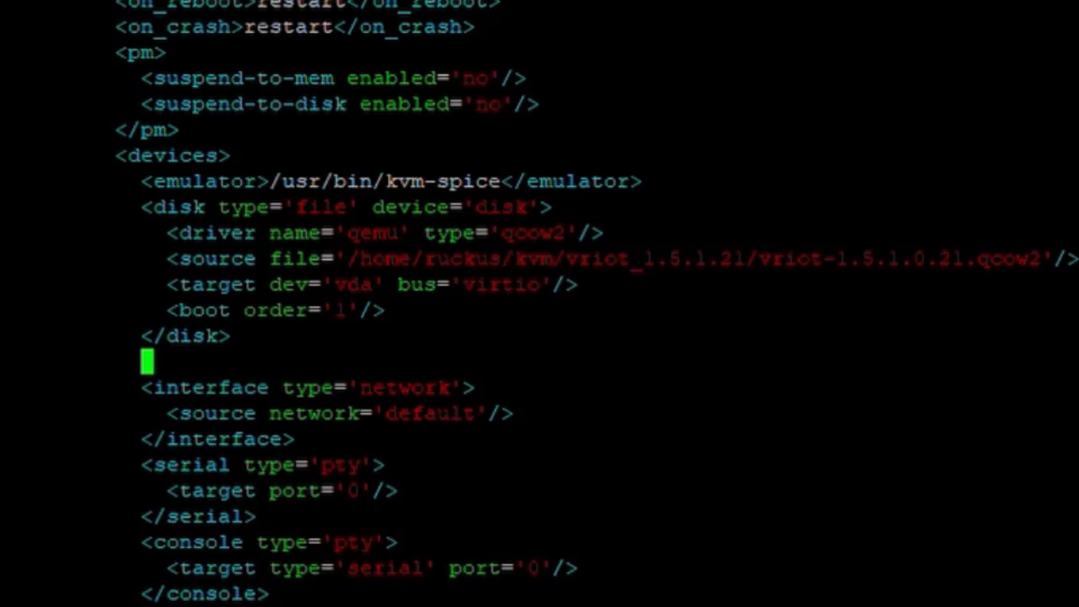
key("BackSpace")
key("BackSpace")
key("BackSpace")
key("BackSpace")
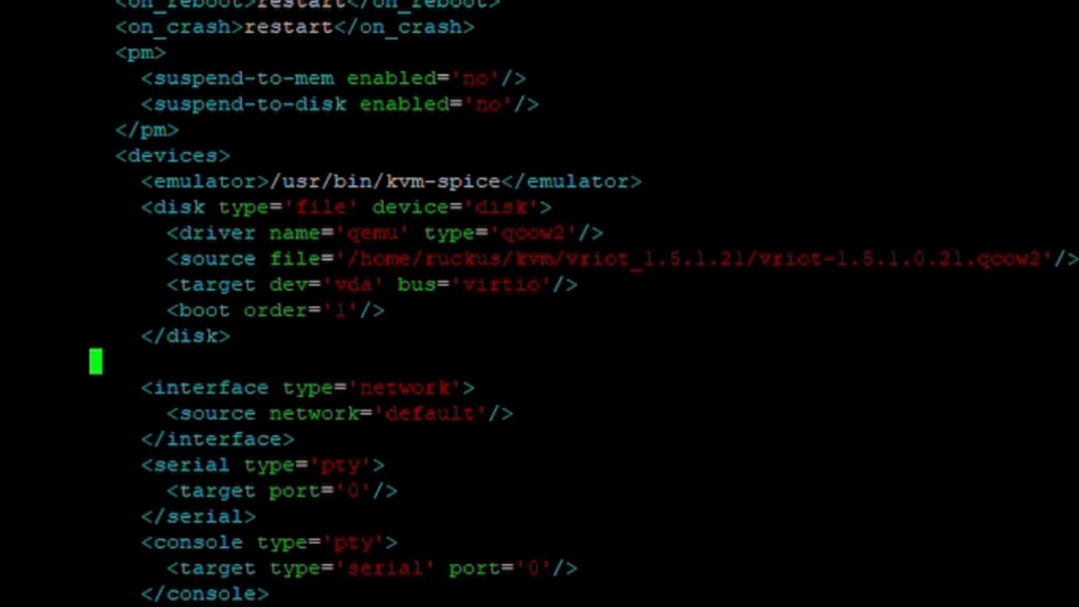
key("shift+Insert")
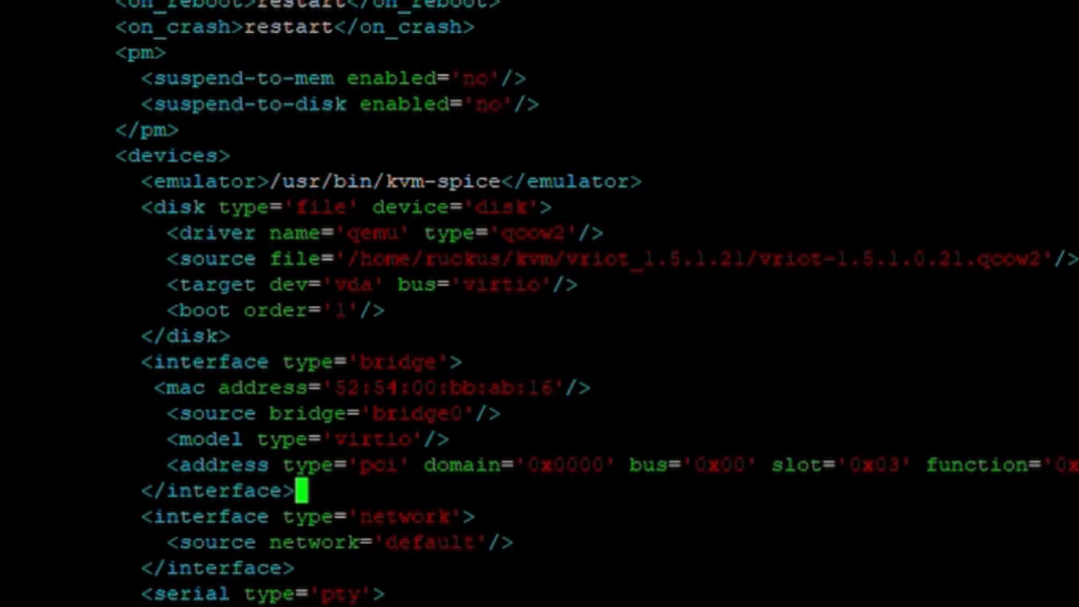
key("Down")
key("d")
key("d")
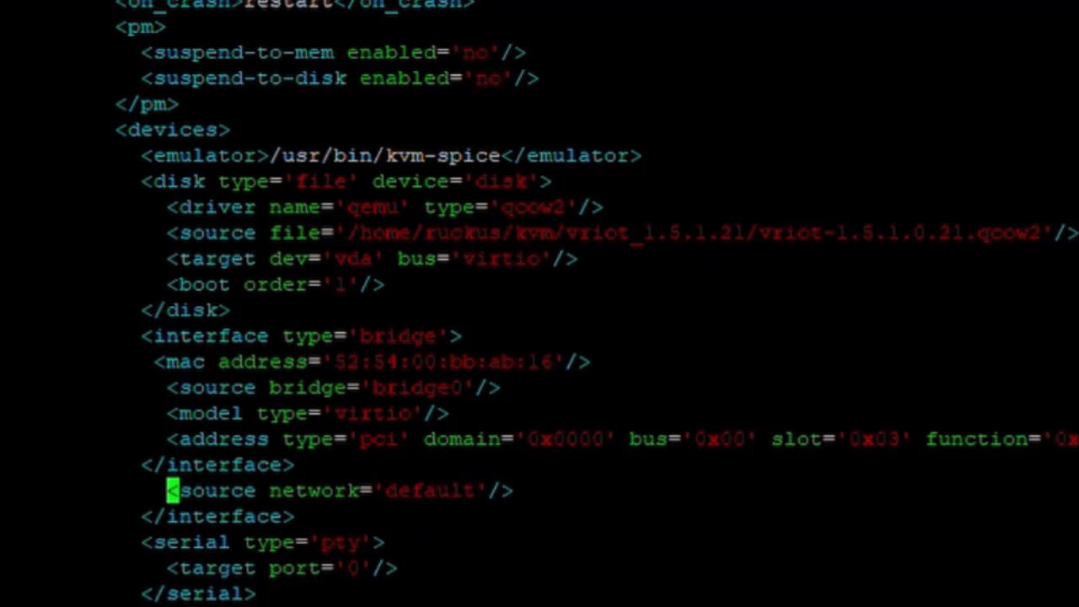
key("d")
key("d")
key("d")
key("d")
key("Up")
key("Up")
key("Up")
key("Up")
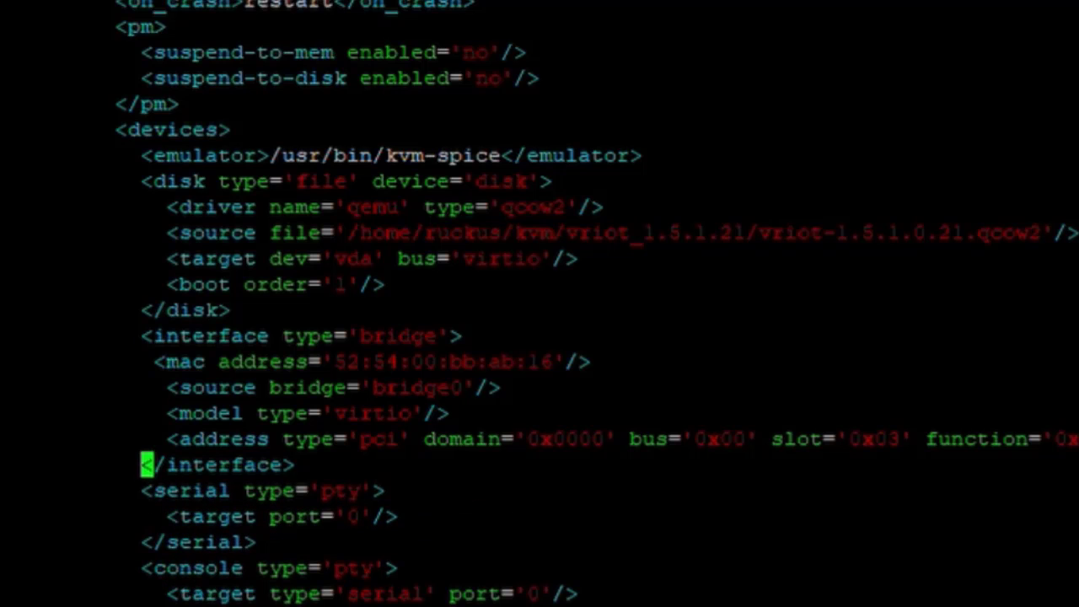
Check the bridge interface type and reach the last digit of its MAC address.
key("Up")
key("Right")
key("Right")
key("Right")
key("Right")
key("Right")
key("Right")
key("Right")
key("Right")
key("Right")
key("Right")
key("Right")
key("Right")
key("Right")
key("Right")
key("Right")
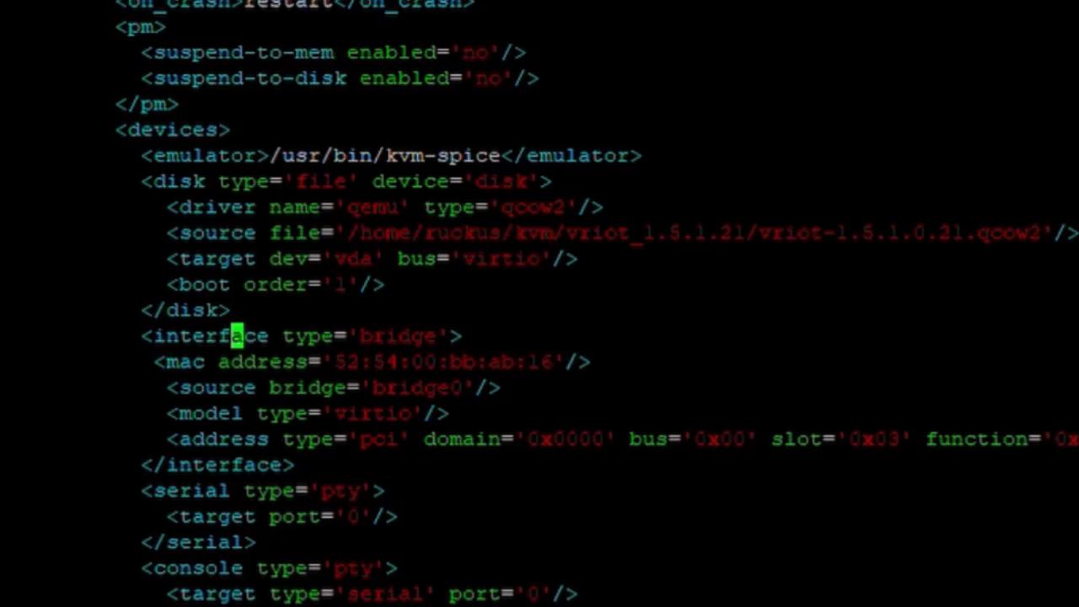
key("Right")
key("Right")
key("Right")
key("Right")
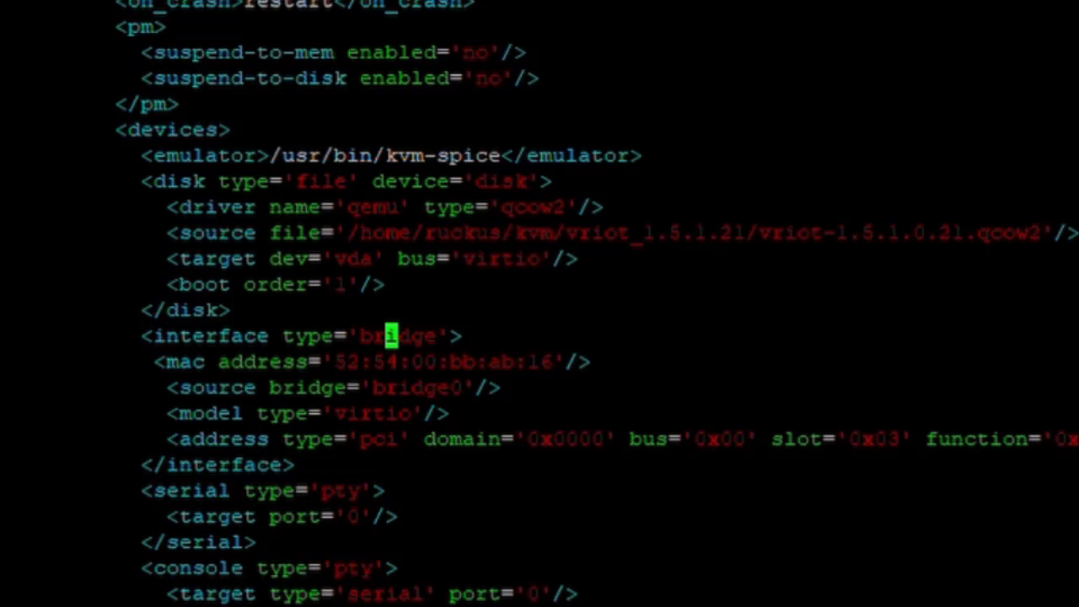
key("Down")
key("Left")
key("Left")
key("Left")
key("Left")
key("Left")
key("Left")
key("Left")
key("Left")
key("Left")
key("Left")
key("Left")
key("Left")
key("Left")
key("Left")
key("Left")
key("Right")
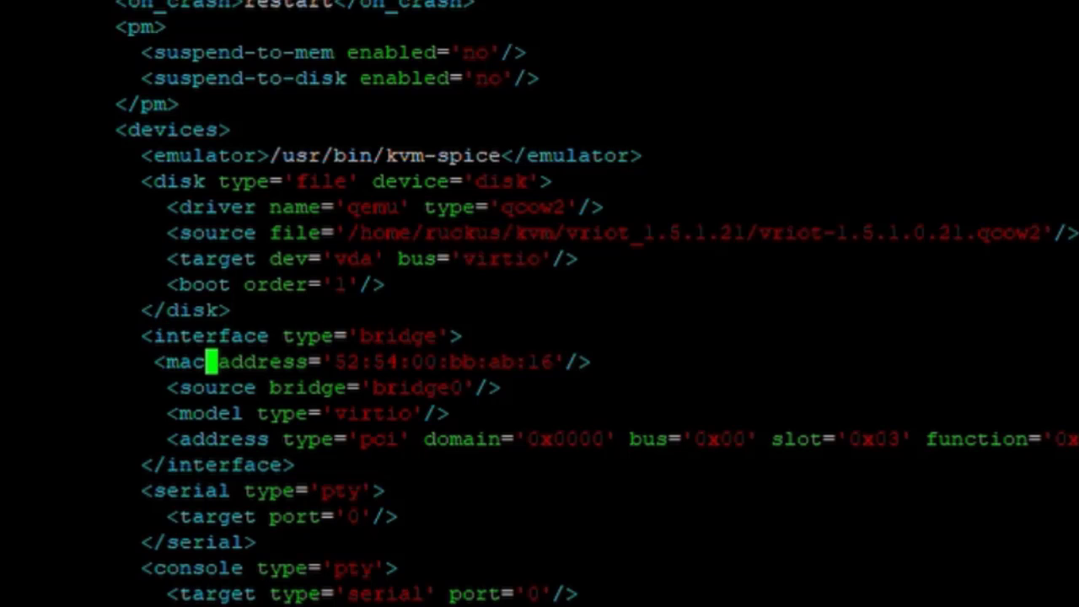
key("Right")
key("Right")
key("Right")
key("Right")
key("Right")
key("Right")
key("Right")
key("Right")
key("Right")
key("Right")
key("Right")
key("Right")
key("Right")
key("Right")
key("Right")
key("Right")
key("Right")
key("Right")
key("Right")
key("Right")
key("Left")
key("Left")
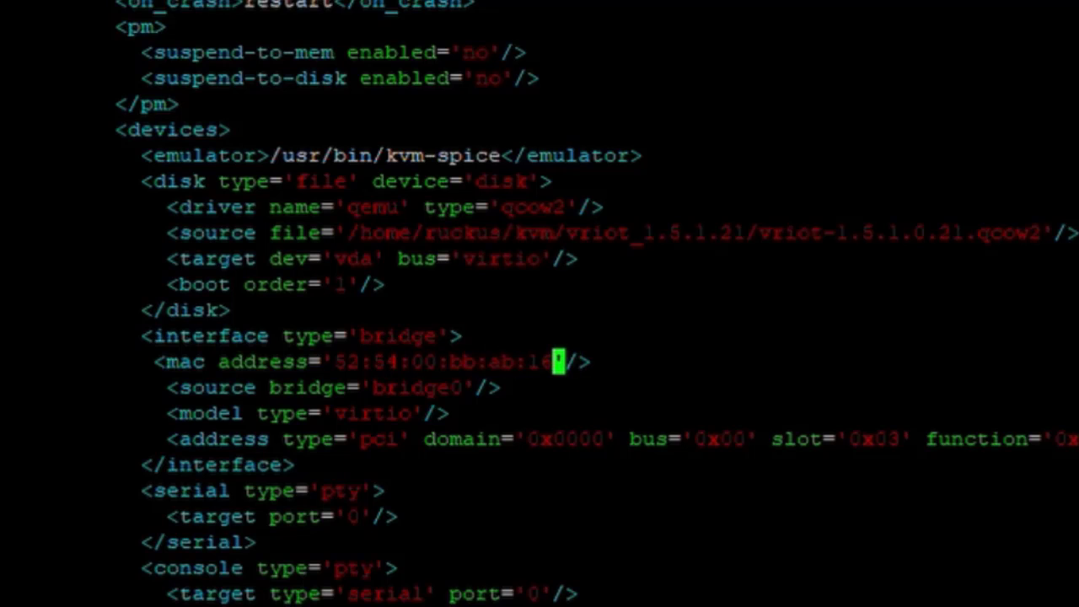
Change the bridge interface's MAC address to end in ab:18.
key("BackSpace")
type("7")
key("BackSpace")
type("8")
key("Left")
key("Left")
key("Left")
key("Left")
key("Left")
key("Left")
key("Left")
key("Left")
key("Left")
key("Left")
key("Left")
key("Left")
key("Left")
key("Left")
key("Left")
key("Left")
key("Left")
key("Left")
key("Left")
key("Left")
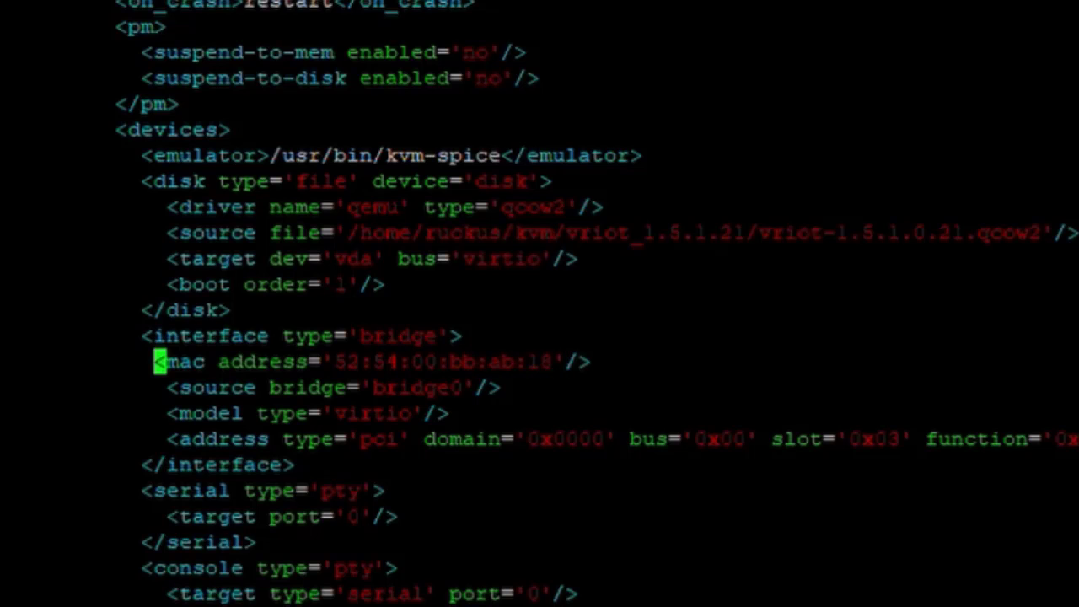
Review the bridge0 source and virtio model lines of the interface.
key("Right")
key("Down")
key("Right")
key("Right")
key("Right")
key("Right")
key("Right")
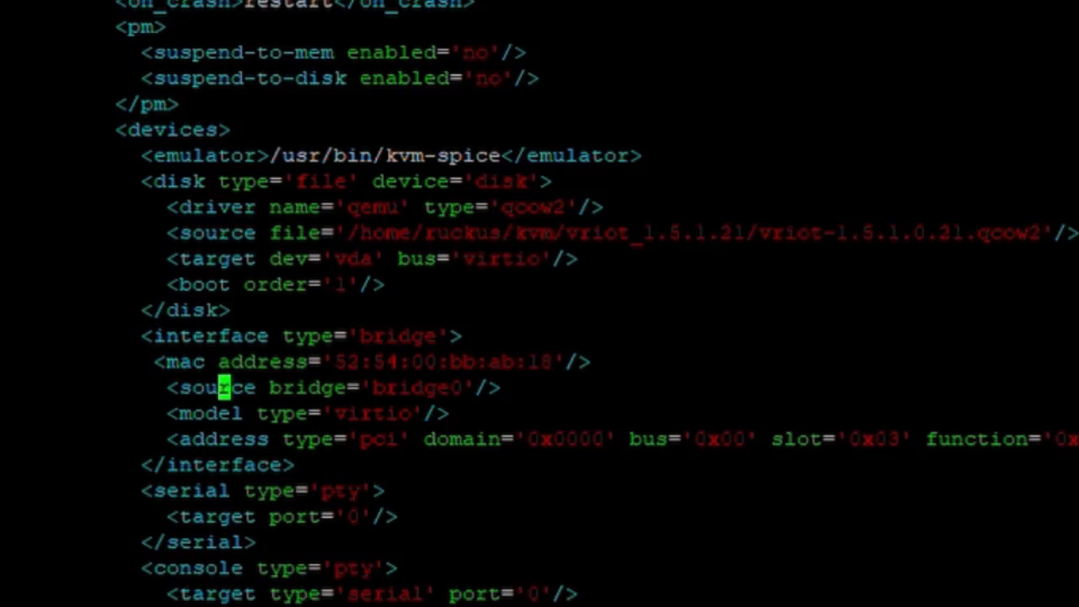
key("Right")
key("Right")
key("Right")
key("Right")
key("Right")
key("Right")
key("Right")
key("Right")
key("Right")
key("Right")
key("Right")
key("Right")
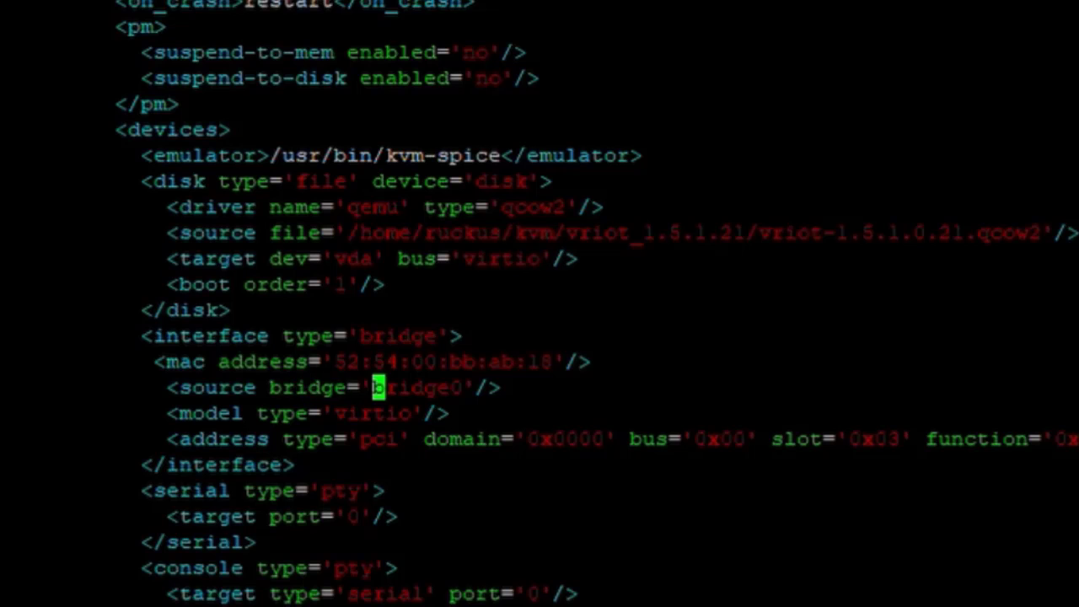
key("Right")
key("Right")
key("Right")
key("Right")
key("Right")
key("Right")
key("Right")
key("Right")
key("Right")
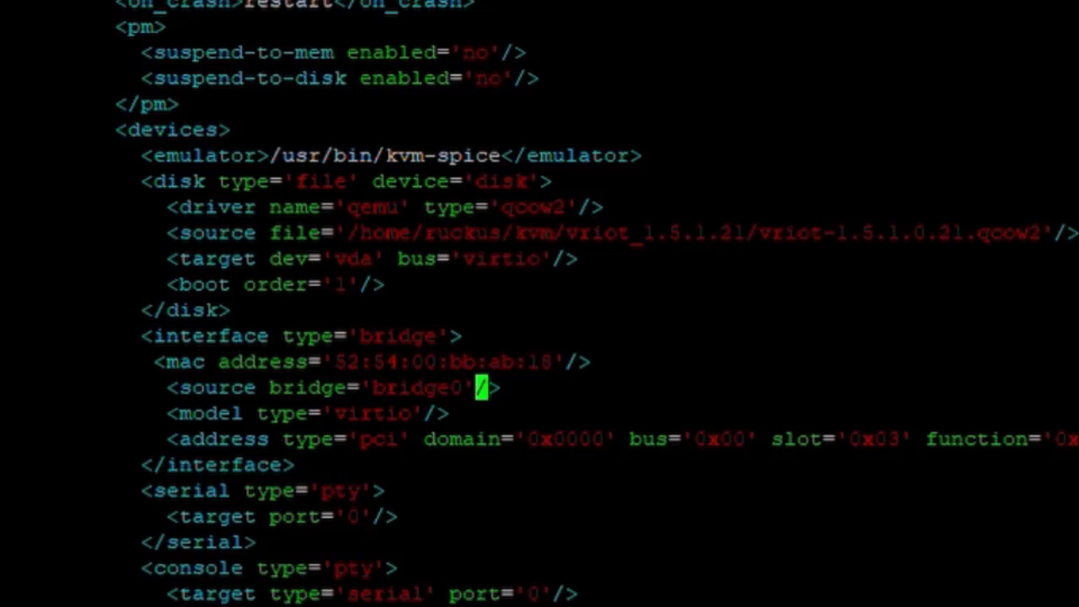
key("Left")
key("Left")
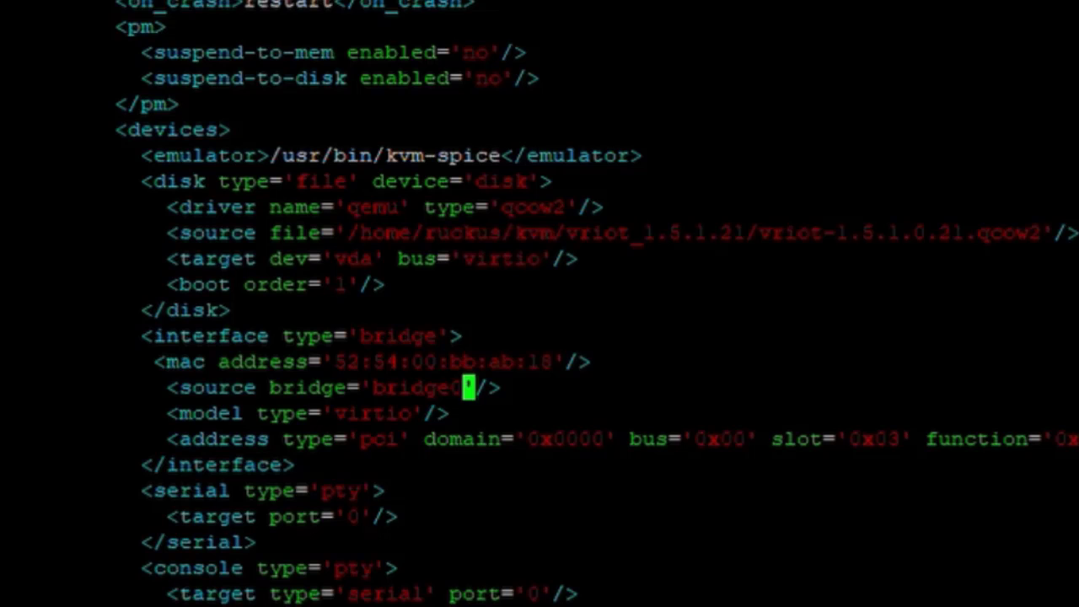
key("Down")
key("Left")
key("Left")
key("Left")
key("Left")
key("Left")
key("Left")
key("Left")
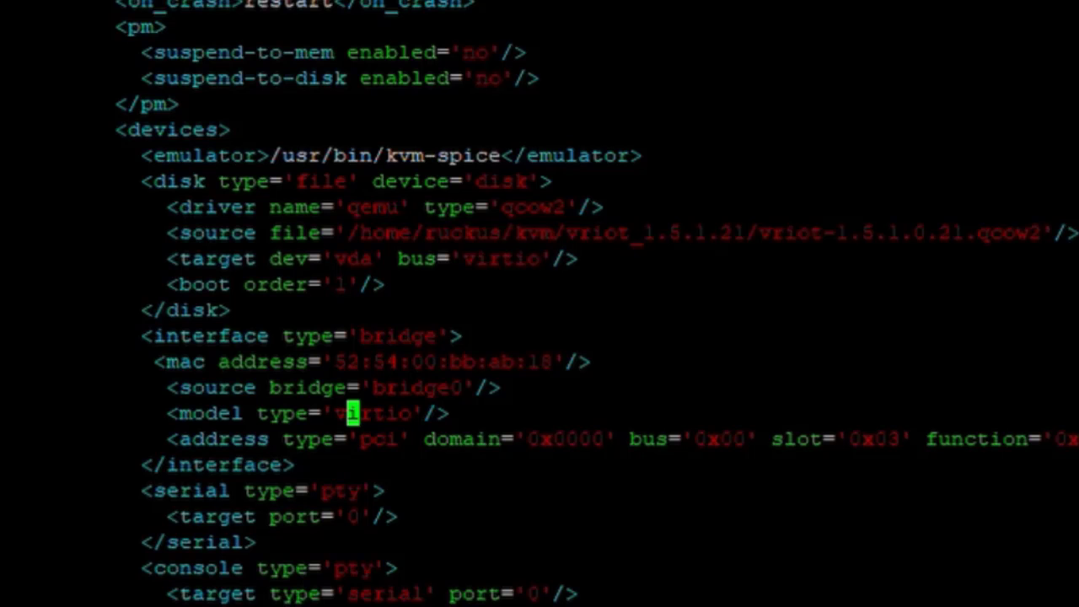
Review the PCI address line and the surrounding disk and device definitions.
key("Down")
key("Right")
key("Right")
key("Right")
key("Right")
key("Right")
key("Right")
key("Right")
key("Right")
key("Right")
key("Right")
key("Right")
key("Right")
key("Right")
key("Right")
key("Right")
key("Right")
key("Right")
key("Right")
key("Right")
key("Right")
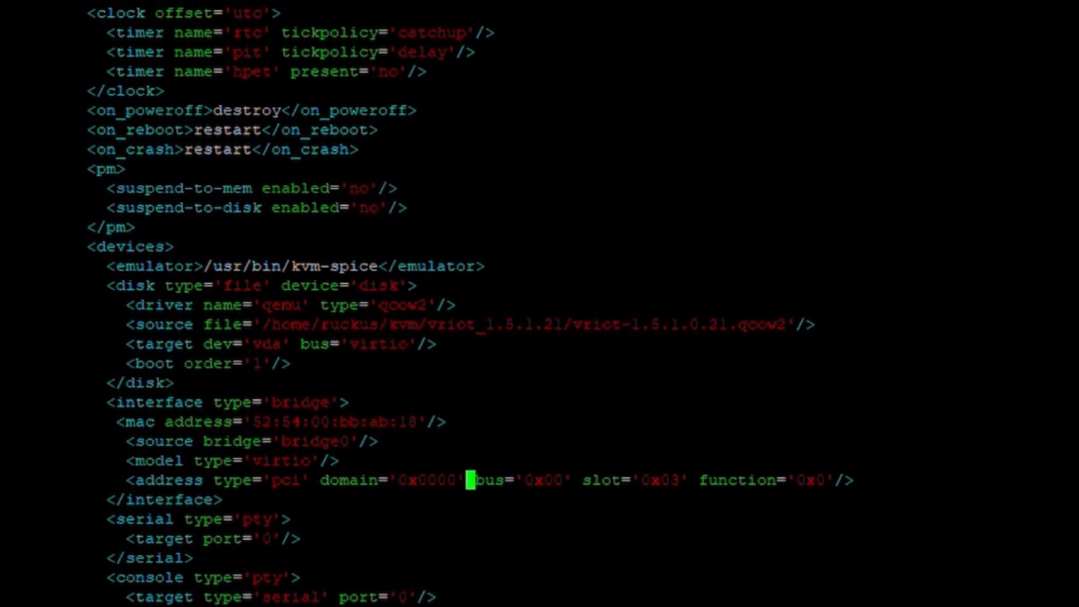
key("Right")
key("Right")
key("Right")
key("Right")
key("Right")
key("Right")
key("Right")
key("Right")
key("Right")
key("Right")
key("Right")
key("Right")
key("Right")
key("Right")
key("Right")
key("Right")
key("Right")
key("Right")
key("Right")
key("Right")
key("Down")
key("Up")
key("Up")
key("Up")
key("Up")
key("Up")
key("Up")
key("Down")
key("Down")
key("Down")
key("Down")
key("Down")
key("Down")
key("Down")
key("Down")
key("Down")
key("Down")
key("Down")
key("Down")
key("Down")
key("Down")
key("Down")
key("Down")
key("Down")
key("Down")
key("Down")
key("Down")
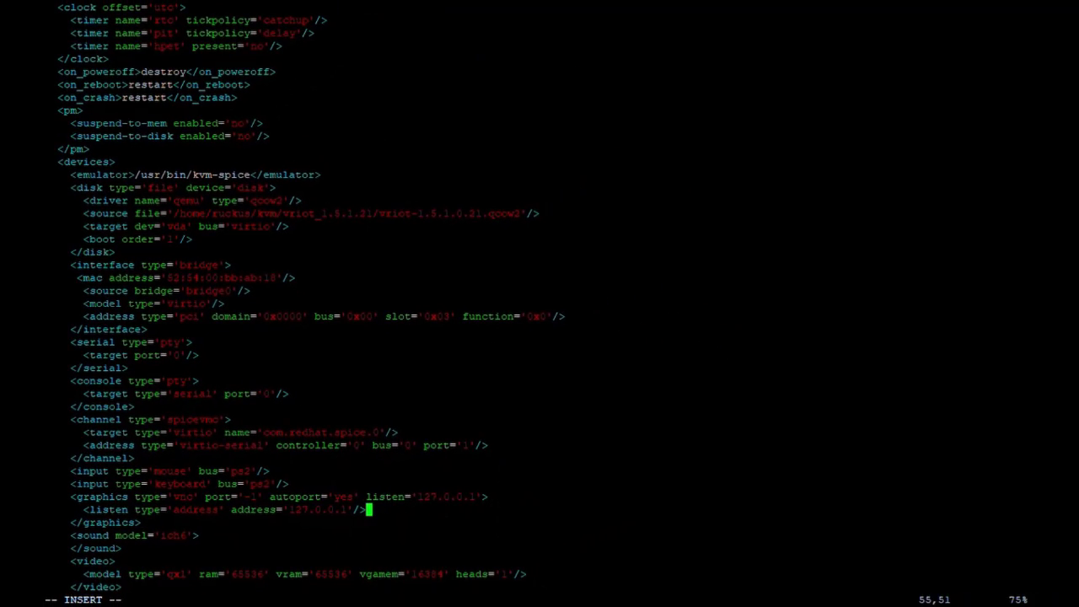
key("Up")
key("Up")
key("Up")
key("Up")
key("Up")
key("Up")
key("Up")
key("Up")
key("Up")
key("Up")
key("Up")
key("Up")
key("Up")
key("Up")
key("Up")
key("Up")
key("Up")
key("Up")
key("Up")
key("Up")
key("Up")
key("Up")
key("Up")
key("Up")
key("Up")
key("Up")
key("Up")
key("Up")
key("Up")
key("Up")
key("Up")
key("Up")
key("Up")
key("Up")
key("Up")
key("Up")
key("Up")
key("Up")
key("Up")
key("Up")
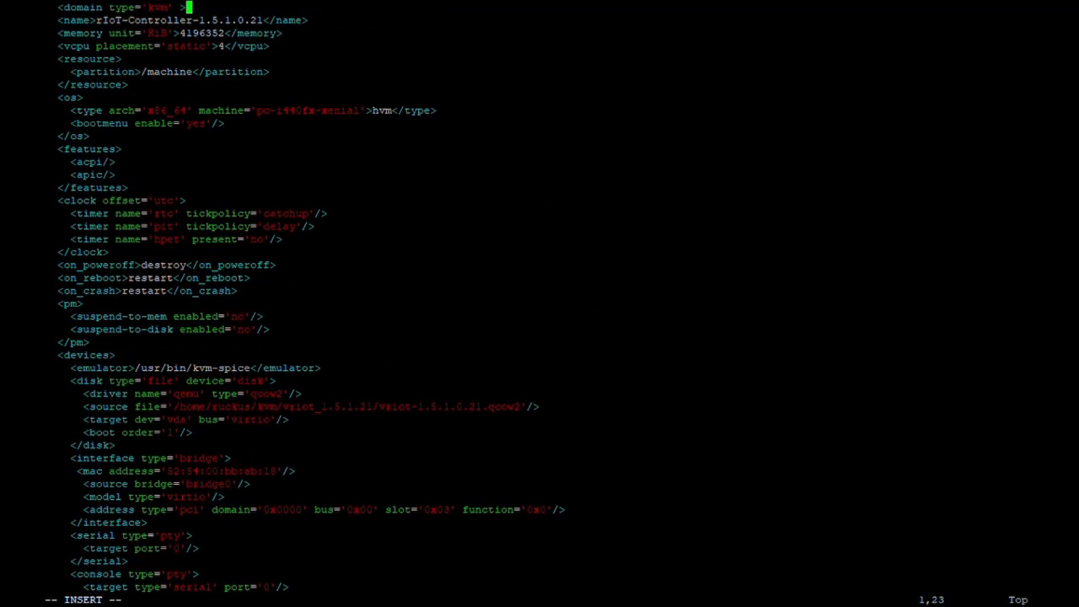
key("Down")
key("Down")
Save the XML with :wq and return to the shell prompt.
key("Escape")
type(":wq")
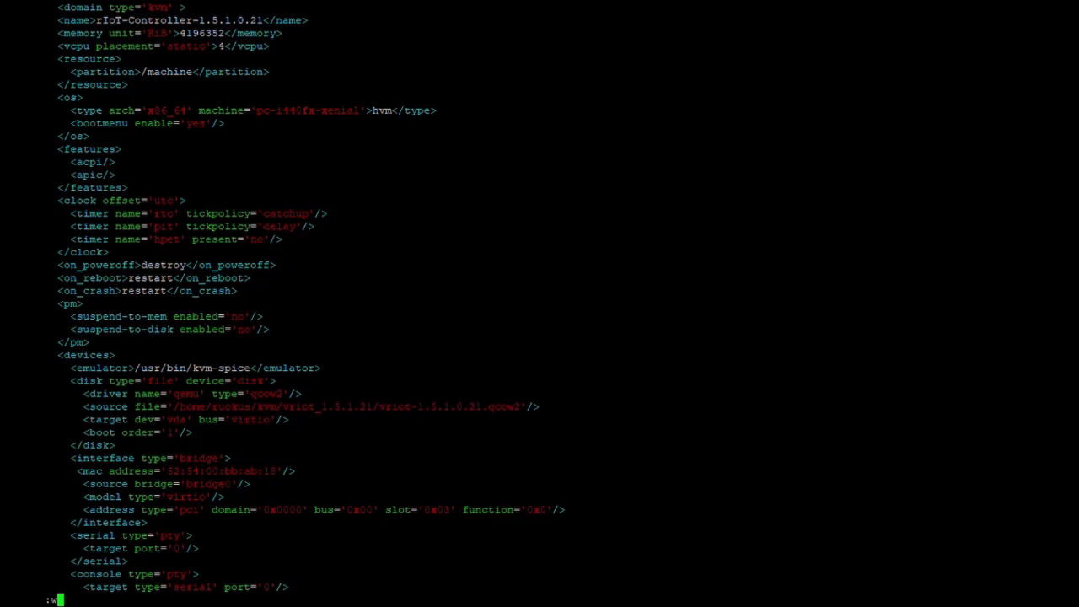
key("Return")
key("Return")
key("Return")
Run ls -al to confirm vriot-1.5.1.0.21.xml was updated.
type("ls -al")
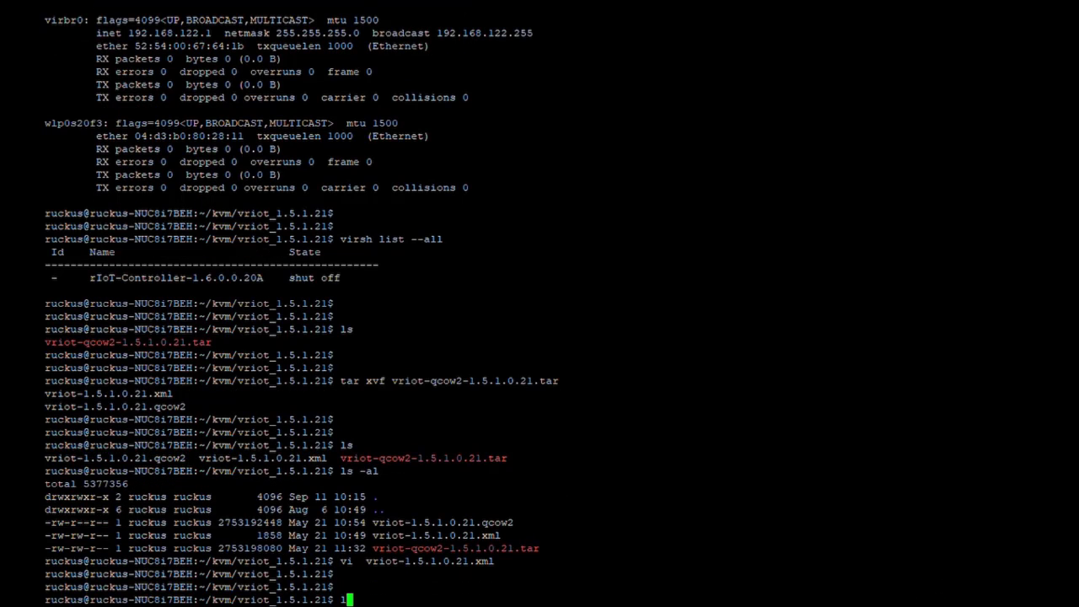
key("Return")
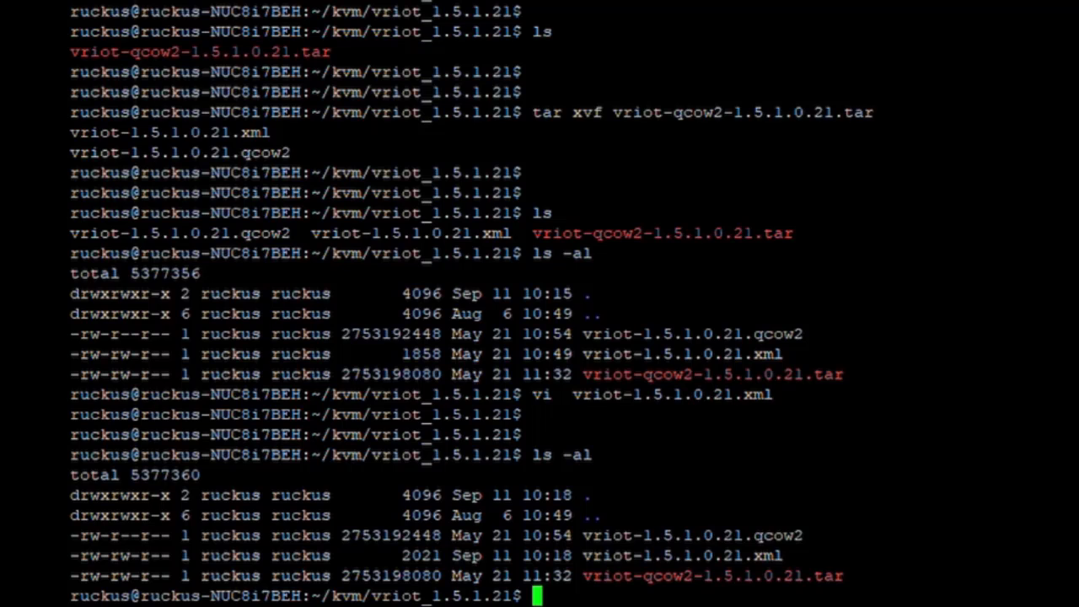
key("Return")
key("Return")
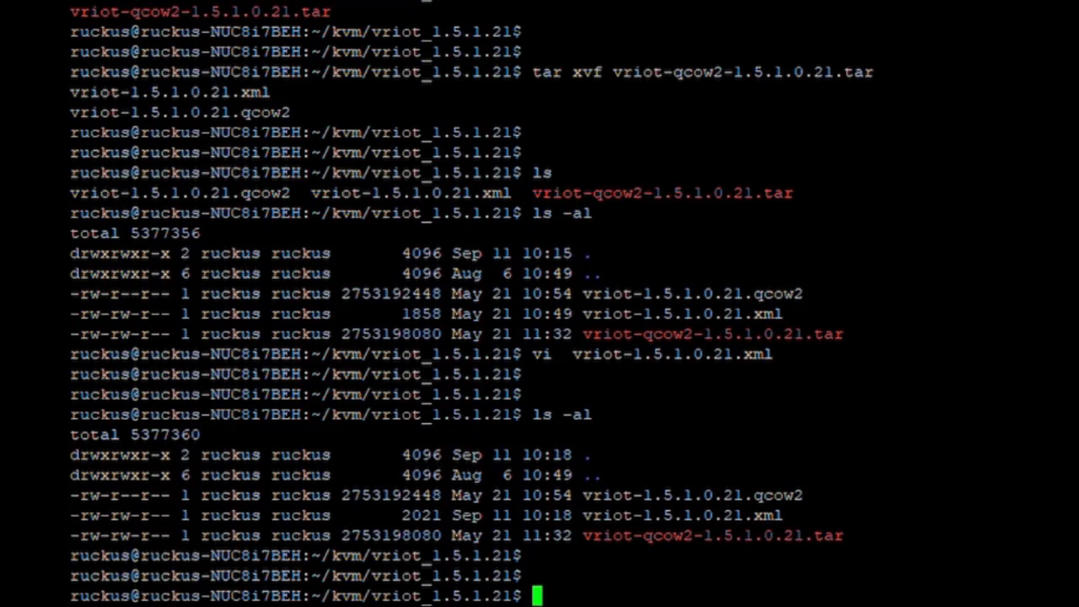
Run virsh define vriot-1.5.1.0.21.xml to register domain rIoT-Controller-1.5.1.0.21.
type("virsh")
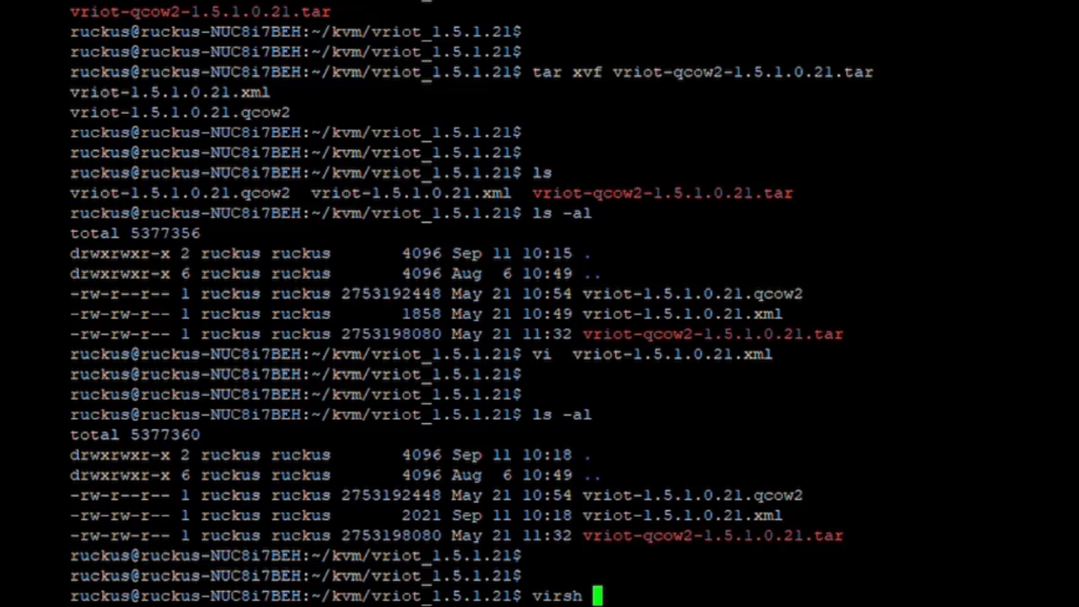
type("define")
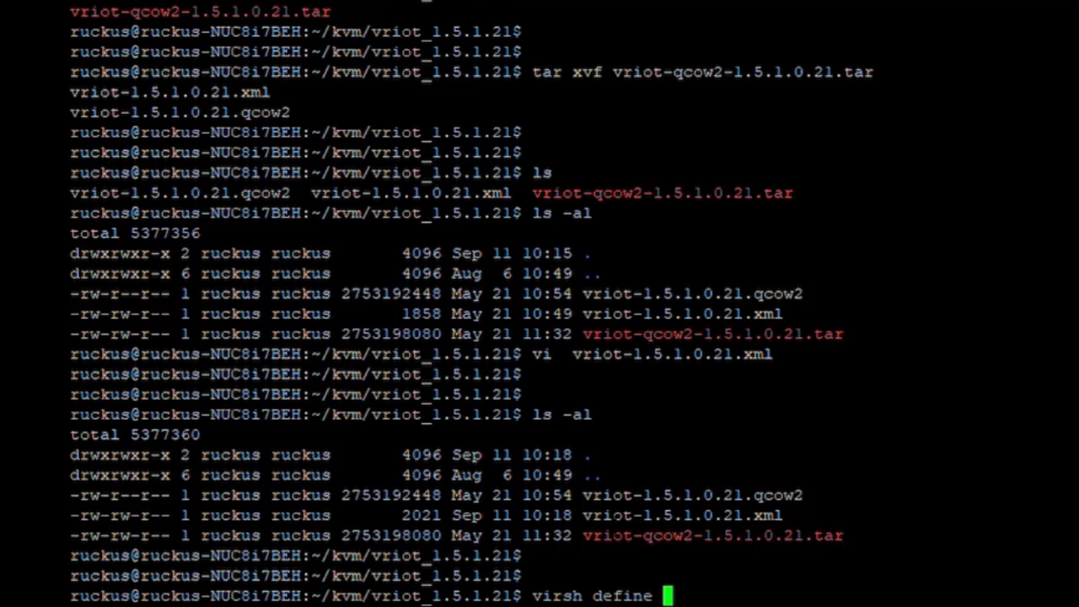
double_click(649, 515)
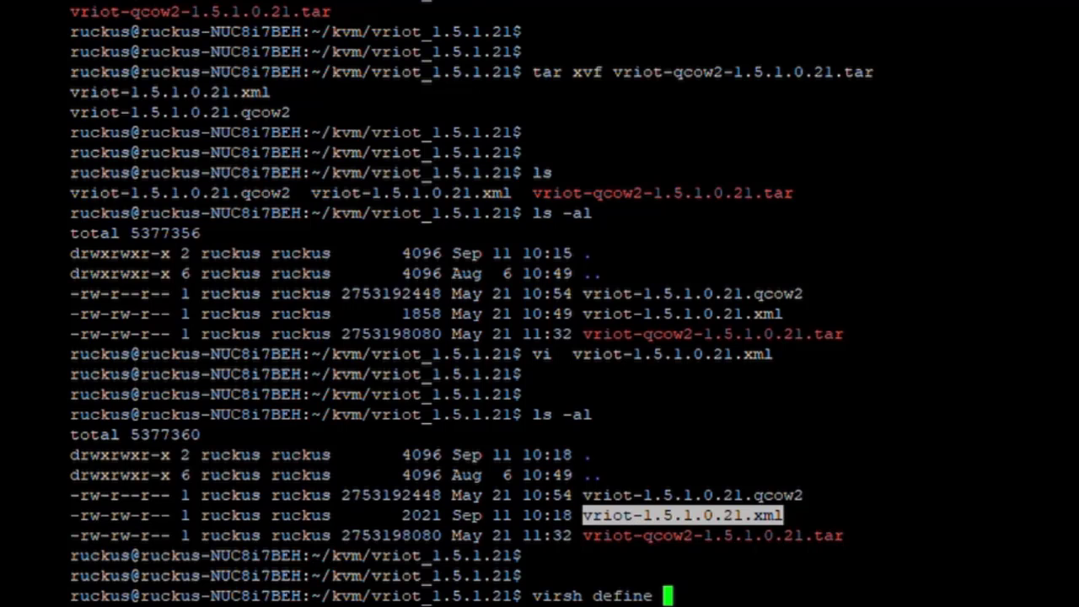
type("vriot-1.5.1.0.21.xml")
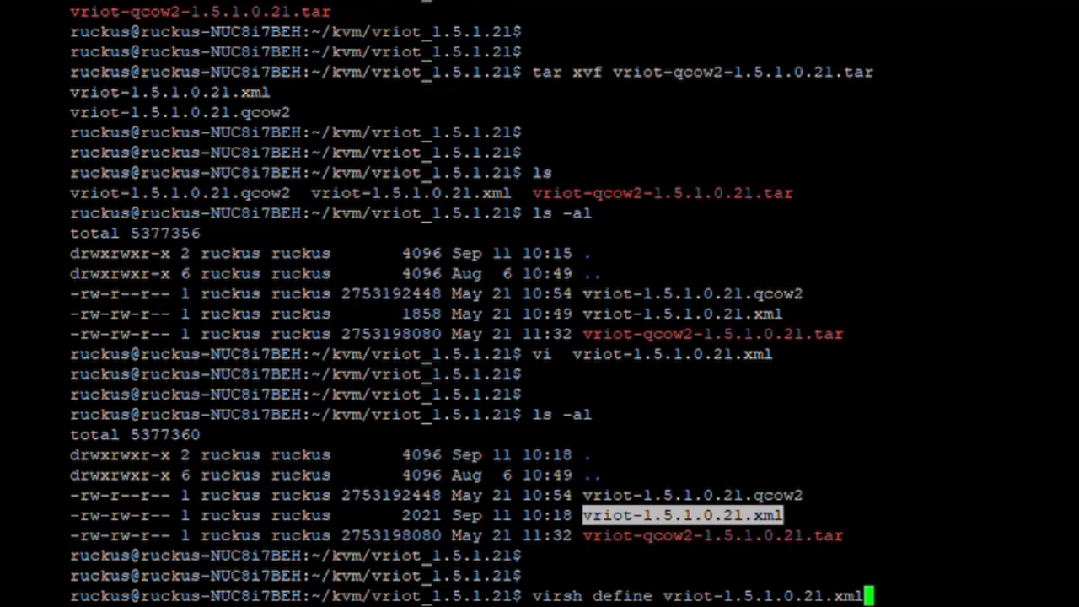
key("Return")
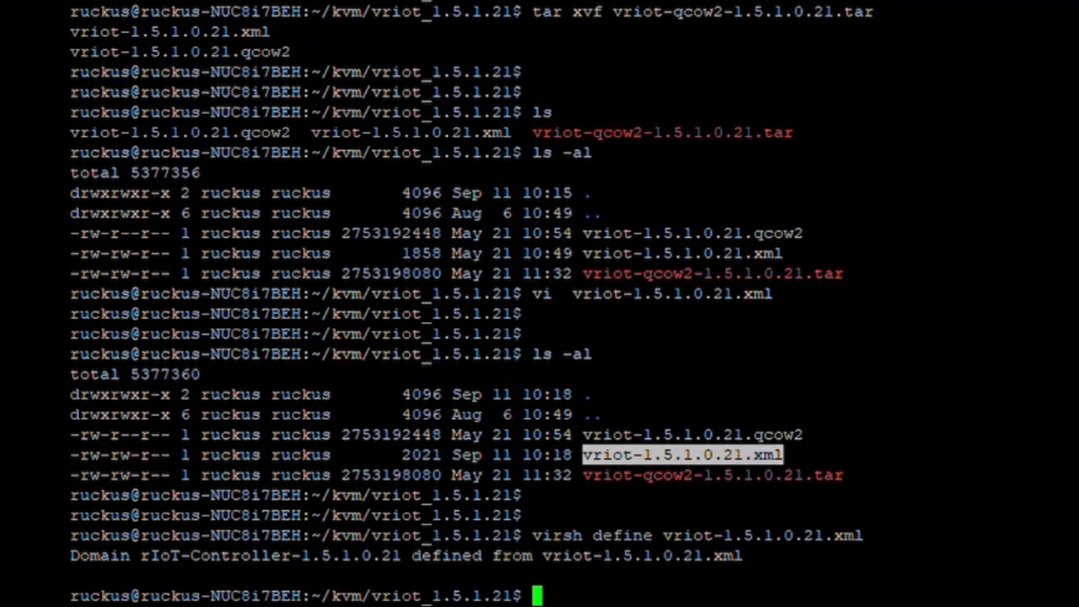
key("Return")
key("Return")
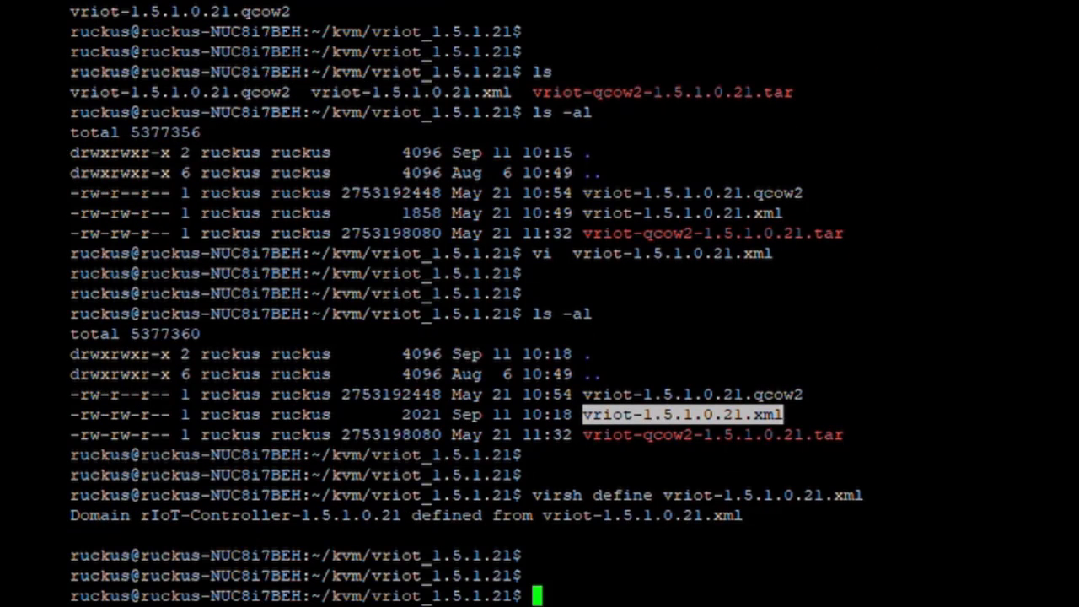
Run virsh list --all to list defined VMs and their states.
type("virsh ")
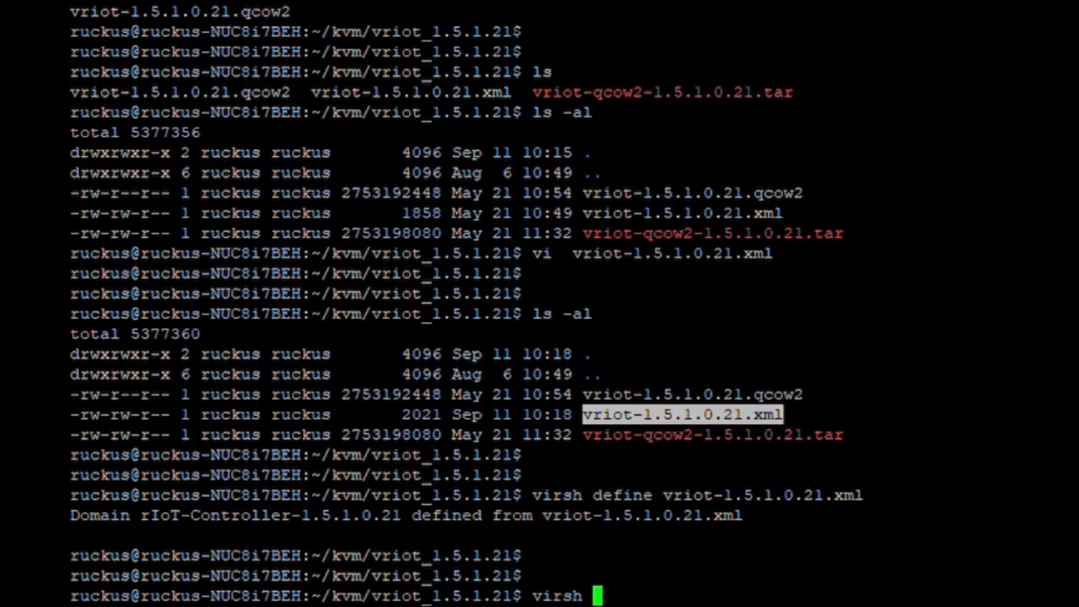
type("list --all")
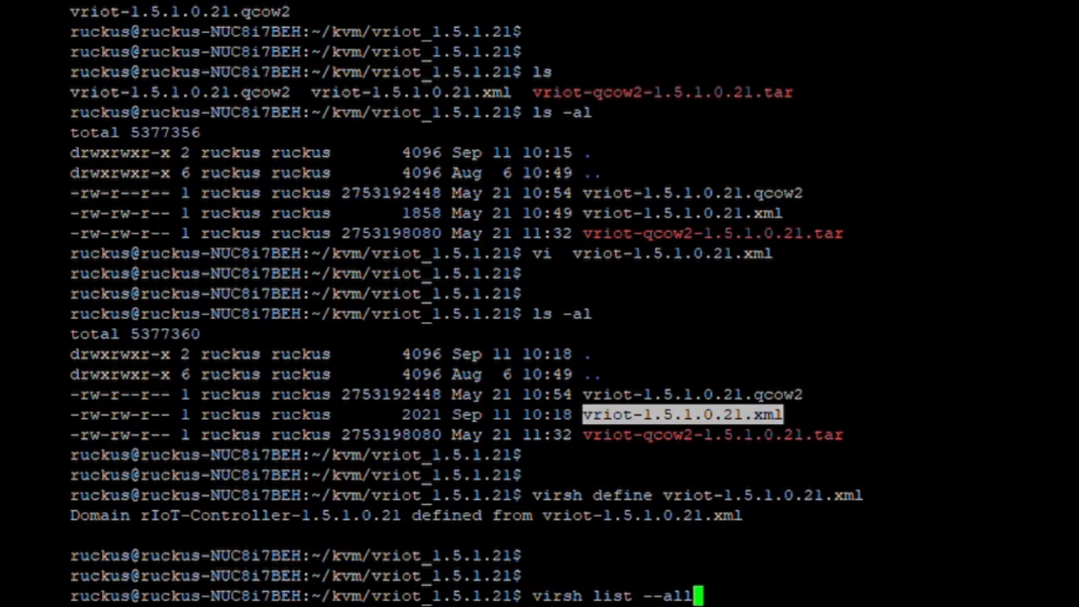
key("Return")
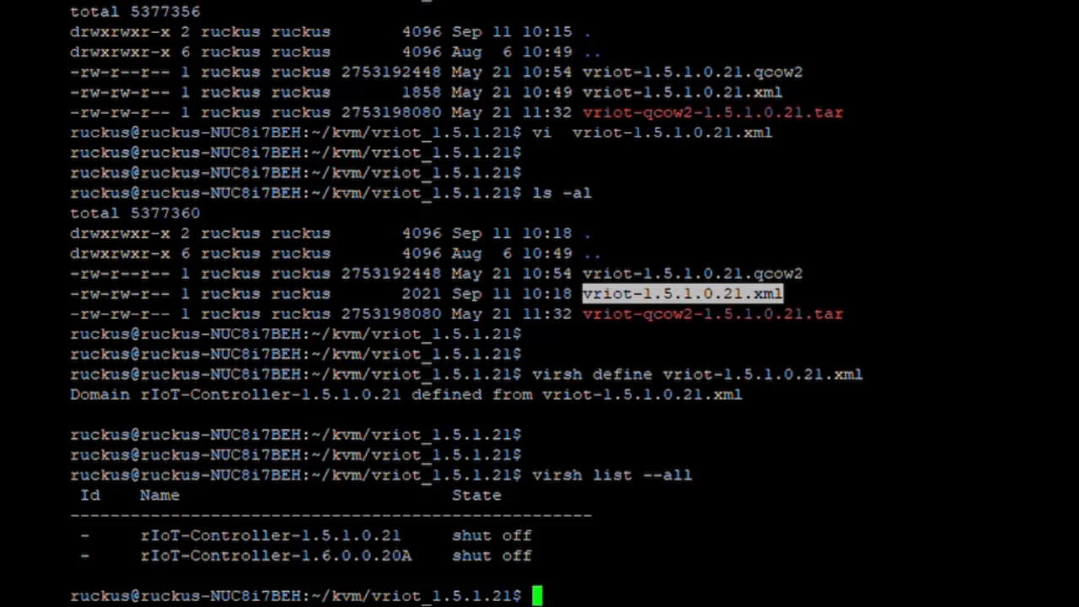
left_click_drag(130, 535, 405, 536)
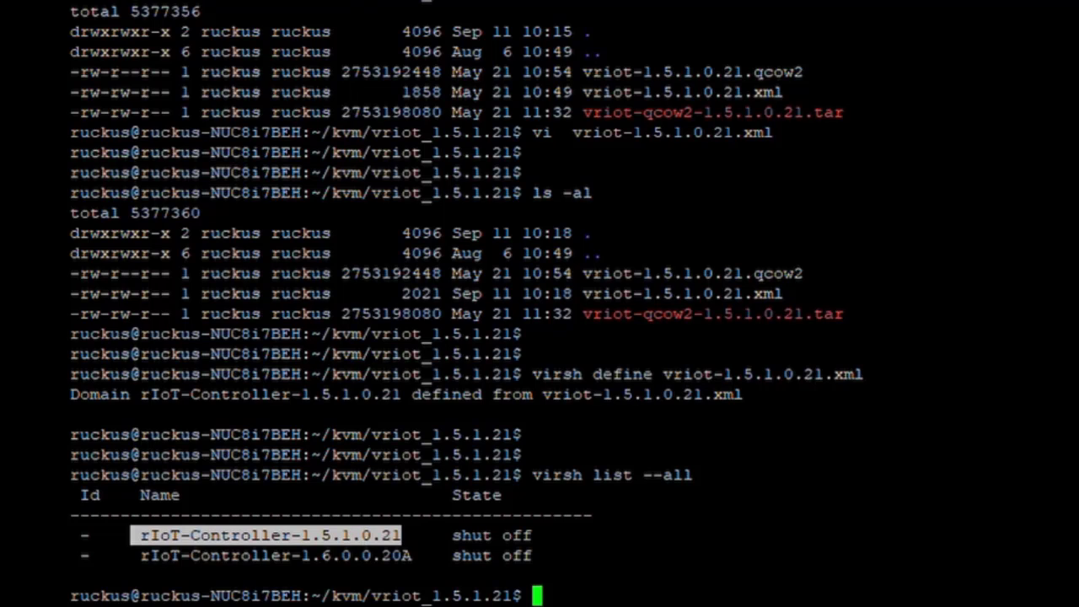
Start the VM with virsh start rIoT-Controller-1.5.1.0.21.
type("virsh start")
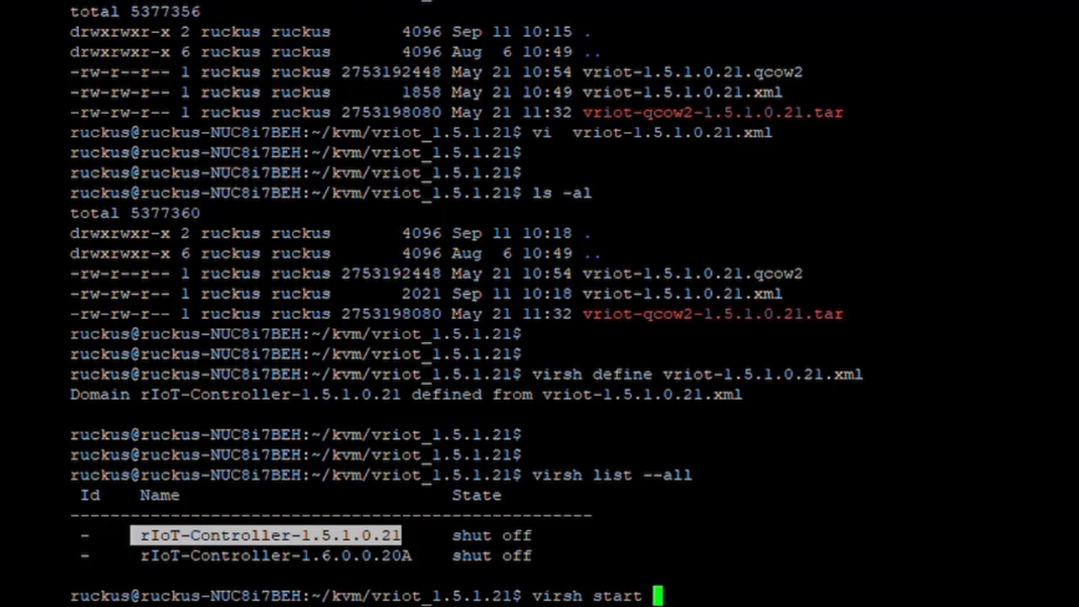
left_click(175, 555)
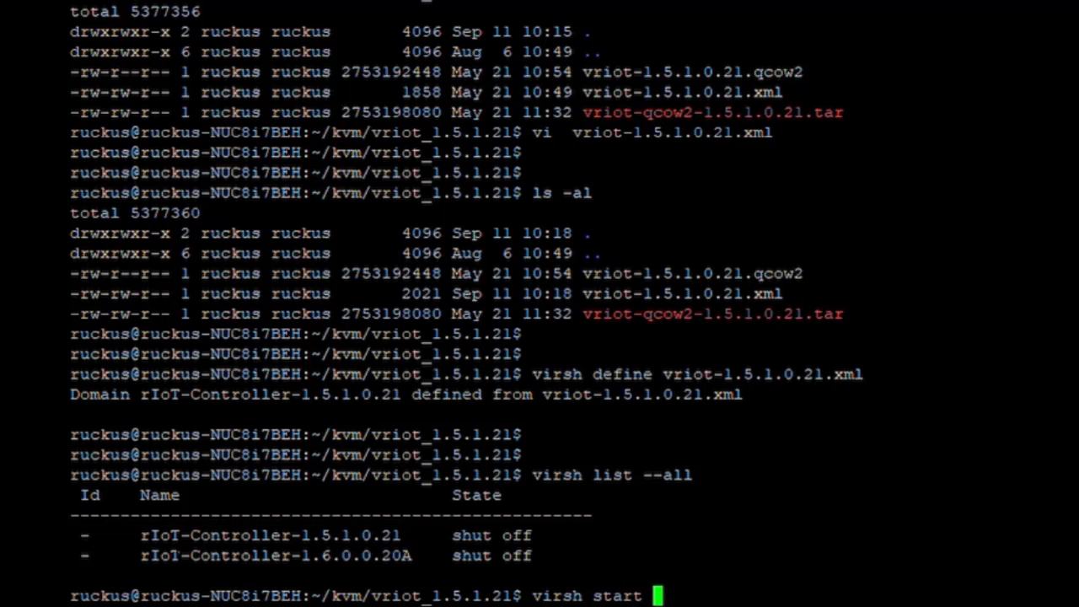
double_click(238, 535)
key("ctrl+c")
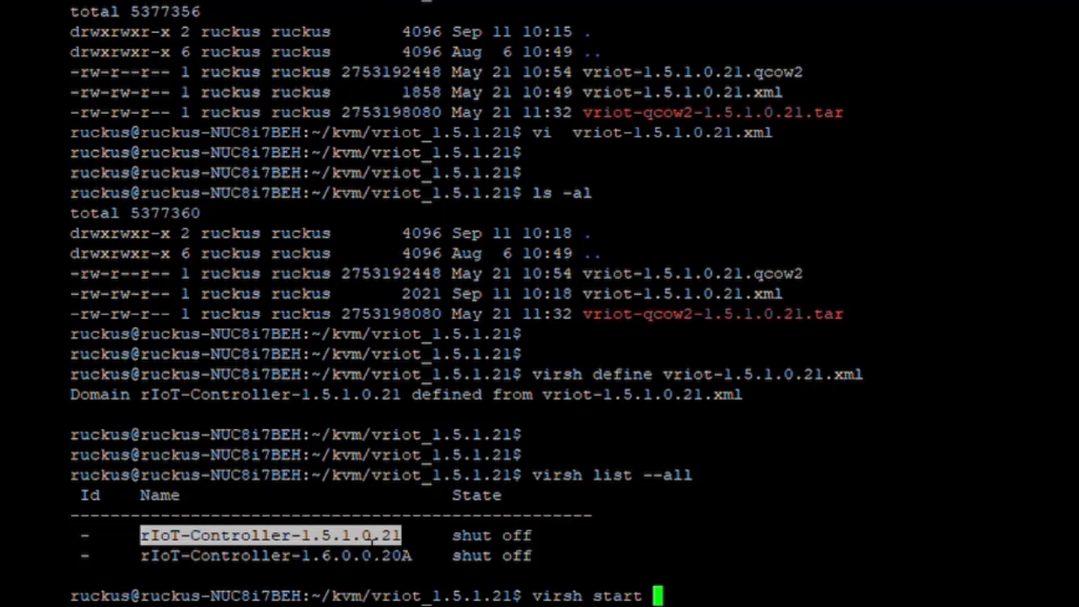
double_click(736, 295)
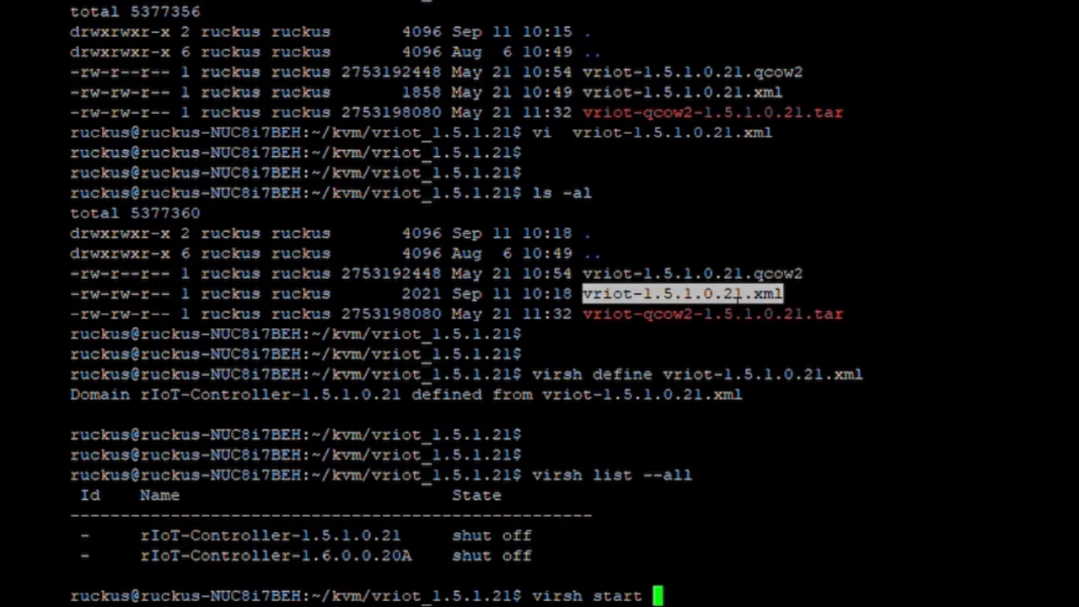
double_click(256, 536)
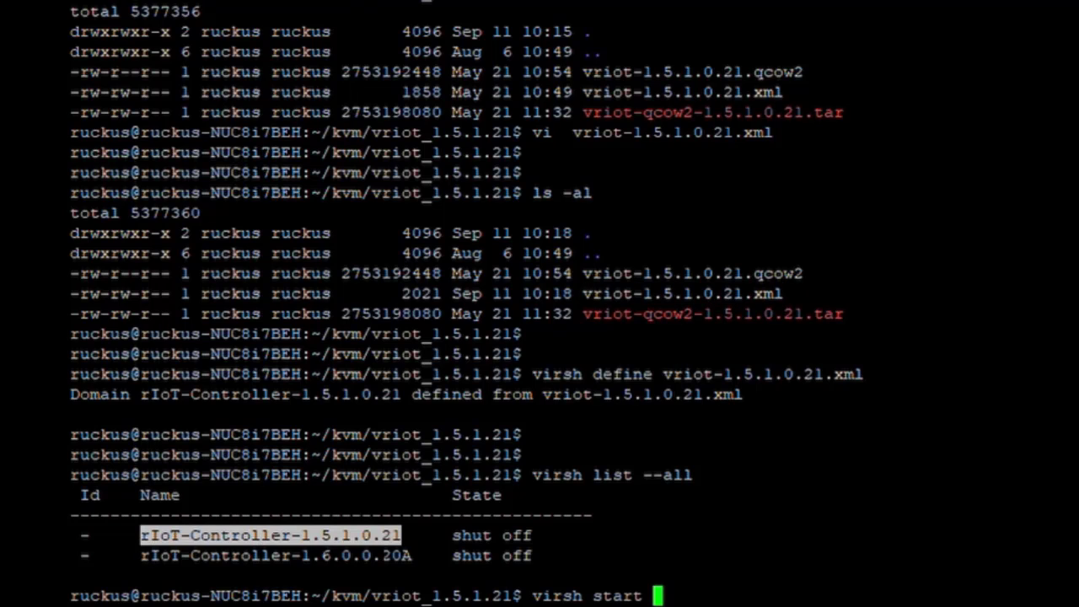
right_click(386, 570)
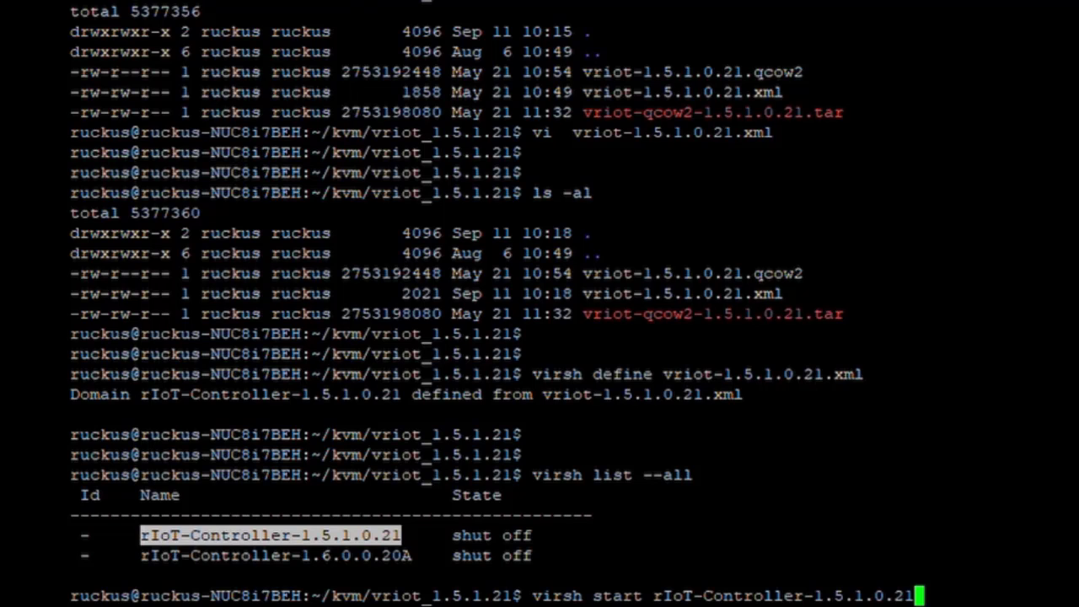
key("Return")
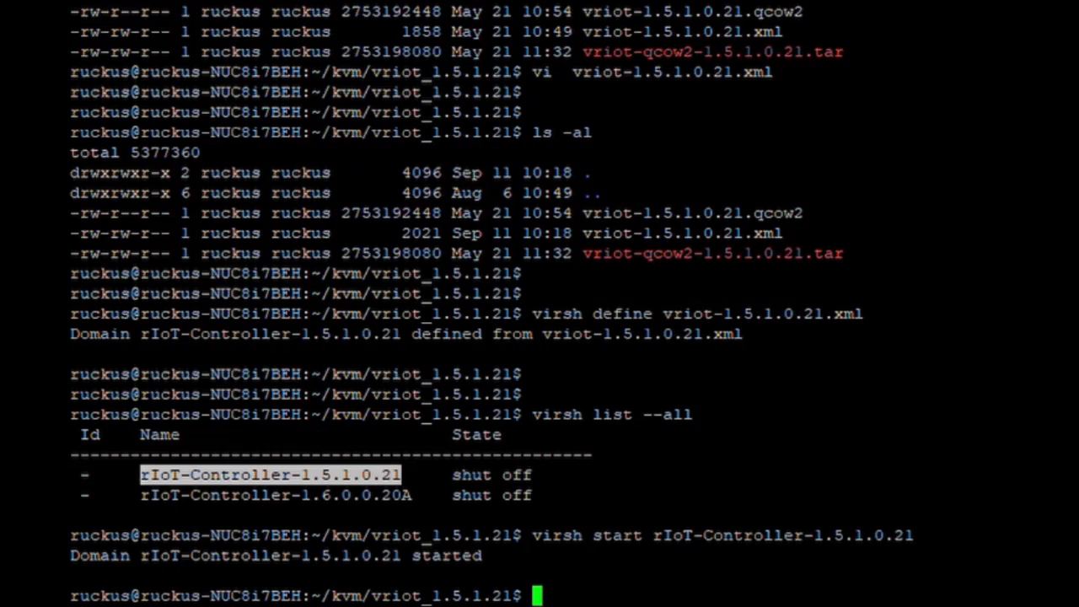
Confirm rIoT-Controller-1.5.1.0.21 is running with virsh list and virsh list --all.
type("virsh list")
key("Return")
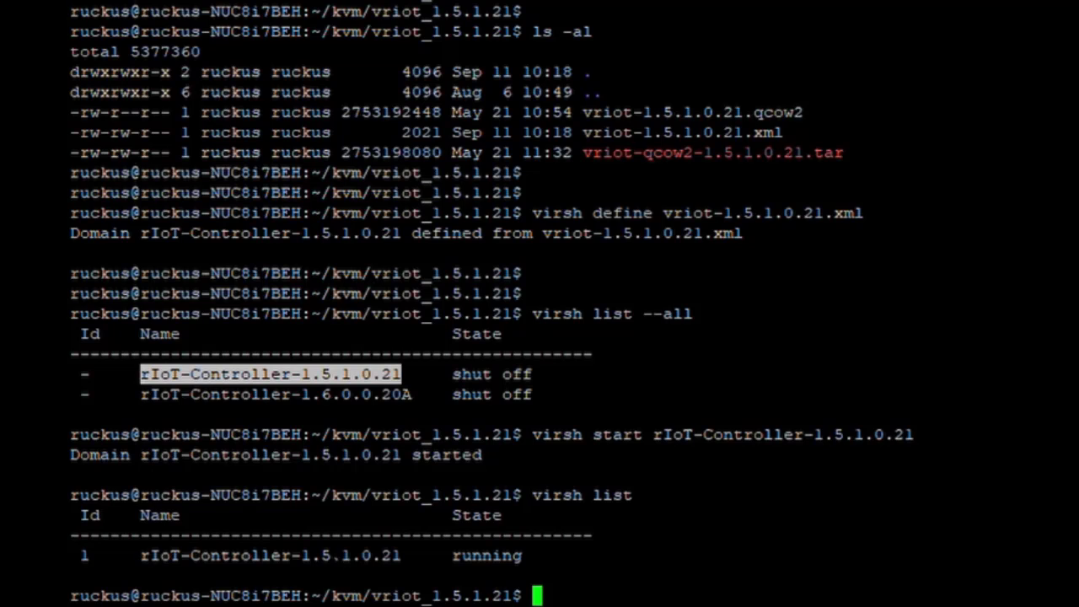
key("Up")
type("--all")
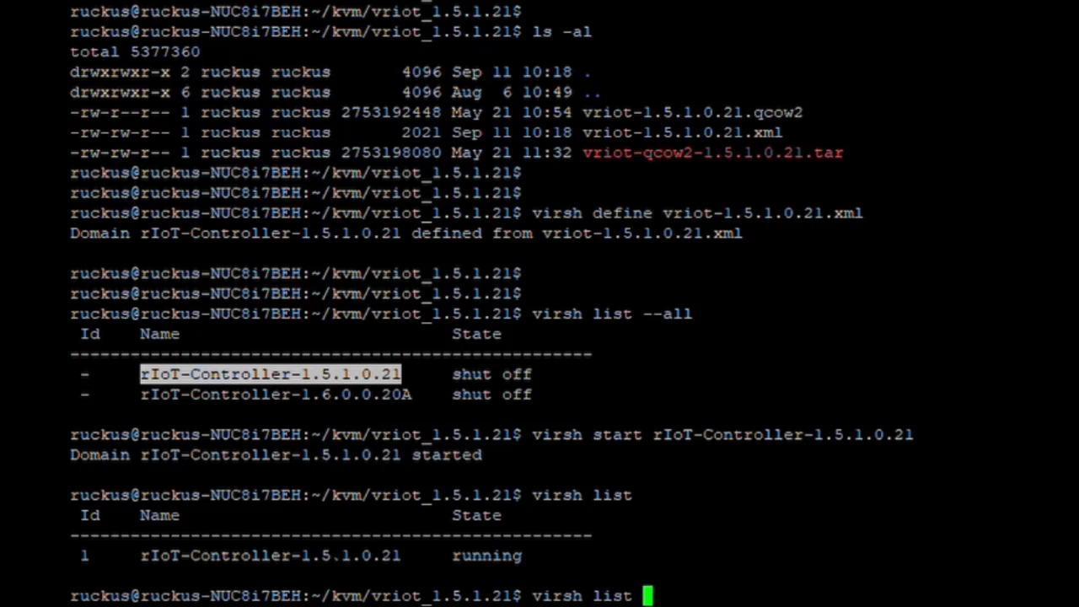
key("Return")
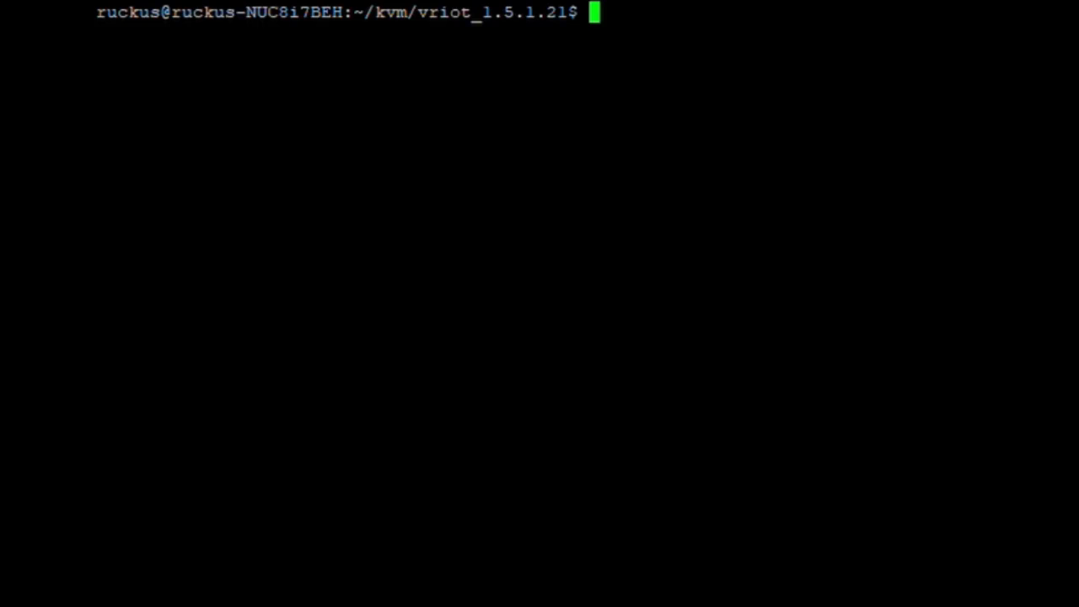
Run sudo nmap -sn 192.168.111.0/24 and enter the sudo password.
key("Return")
key("Return")
key("Return")
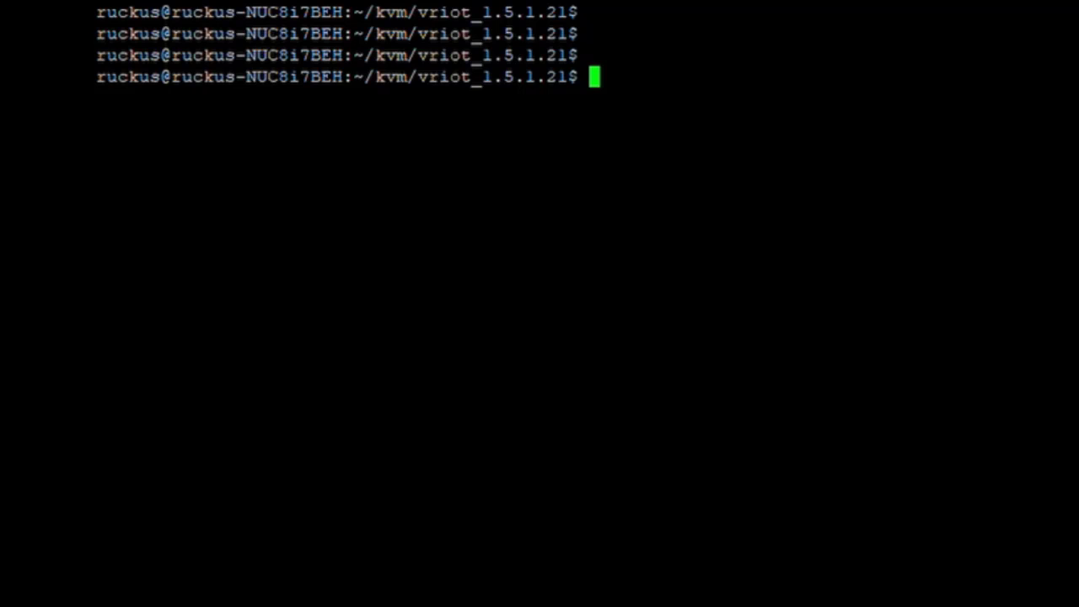
type("sud")
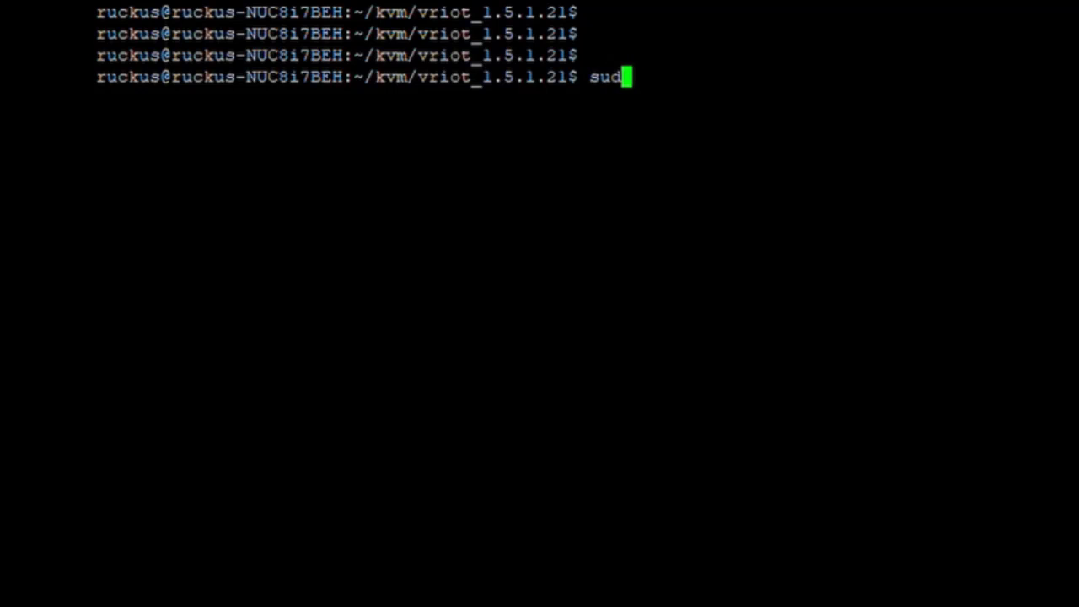
type("o nmap -sn")
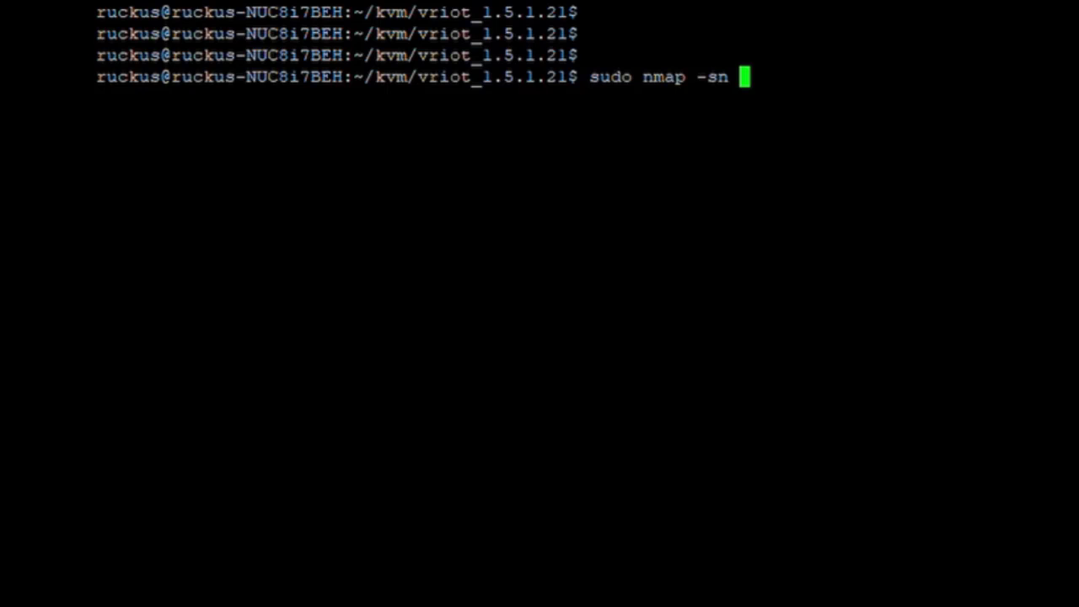
type("192.168.11")
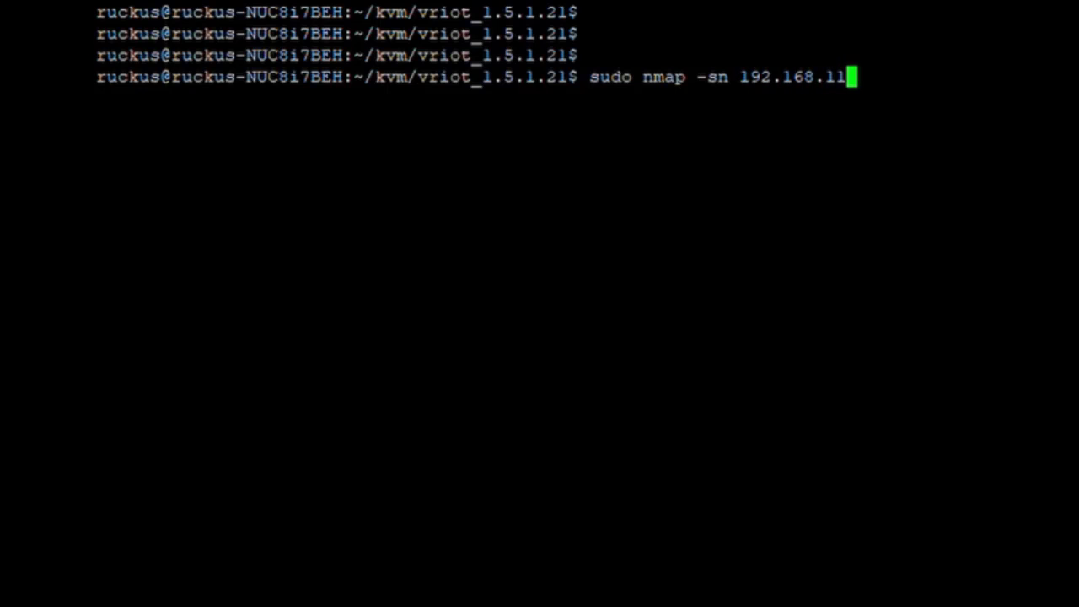
type("1.0")
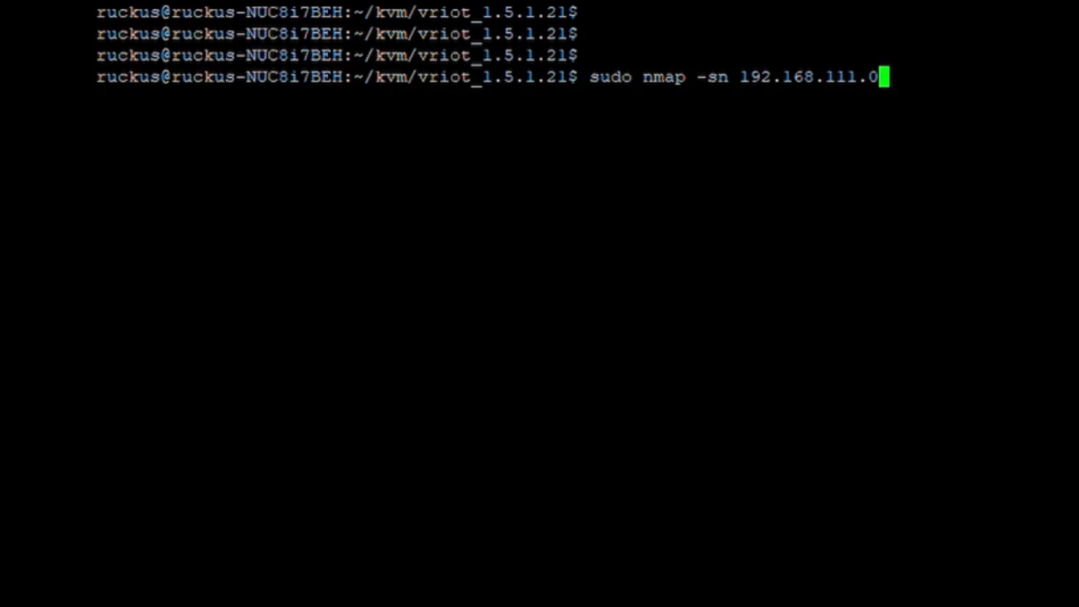
type("/24")
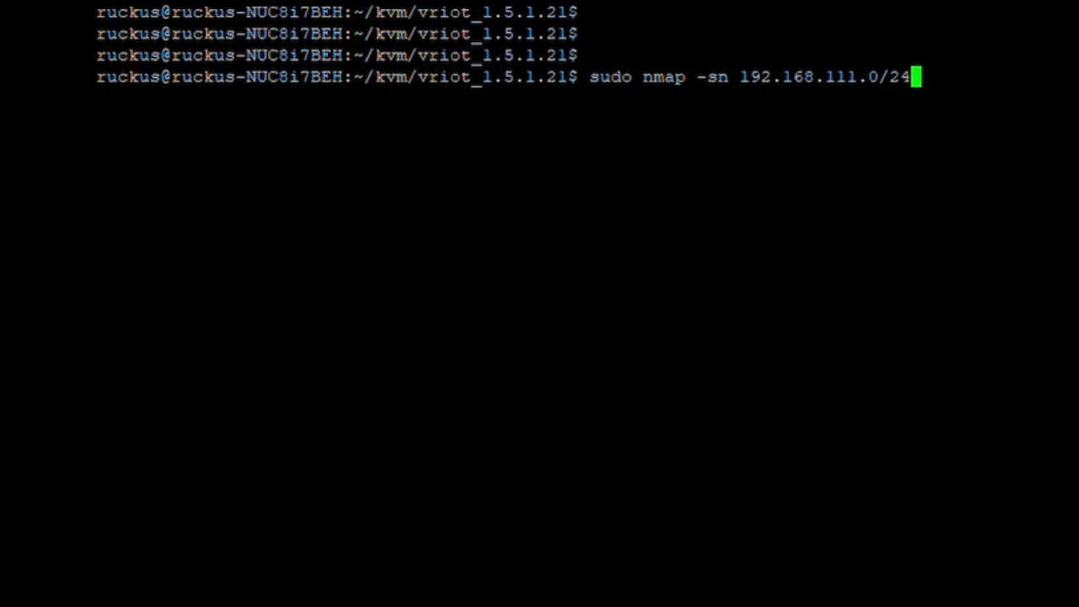
key("Return")
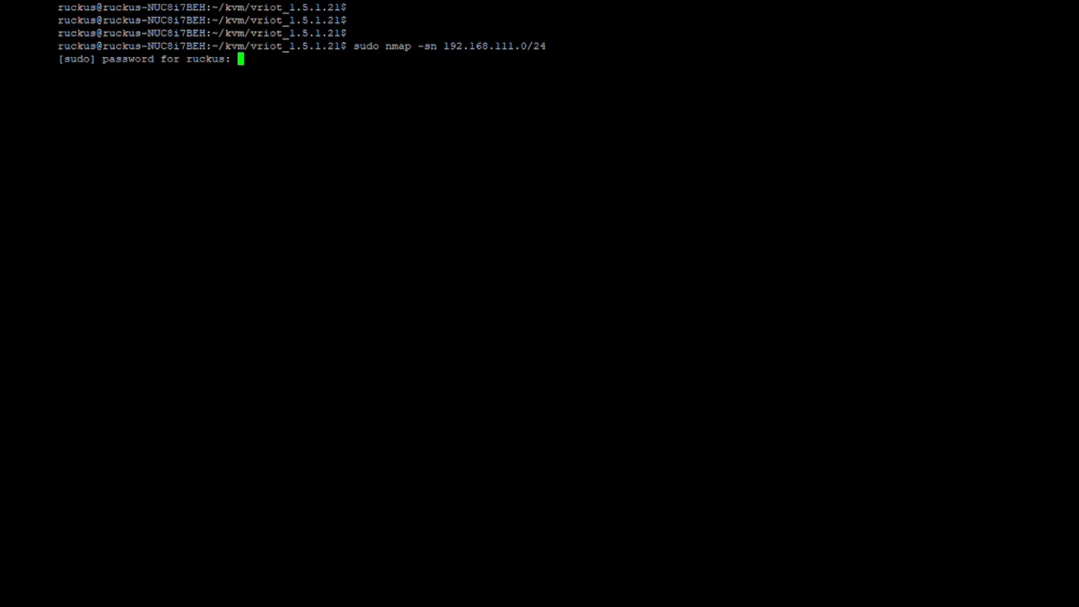
key("Return")
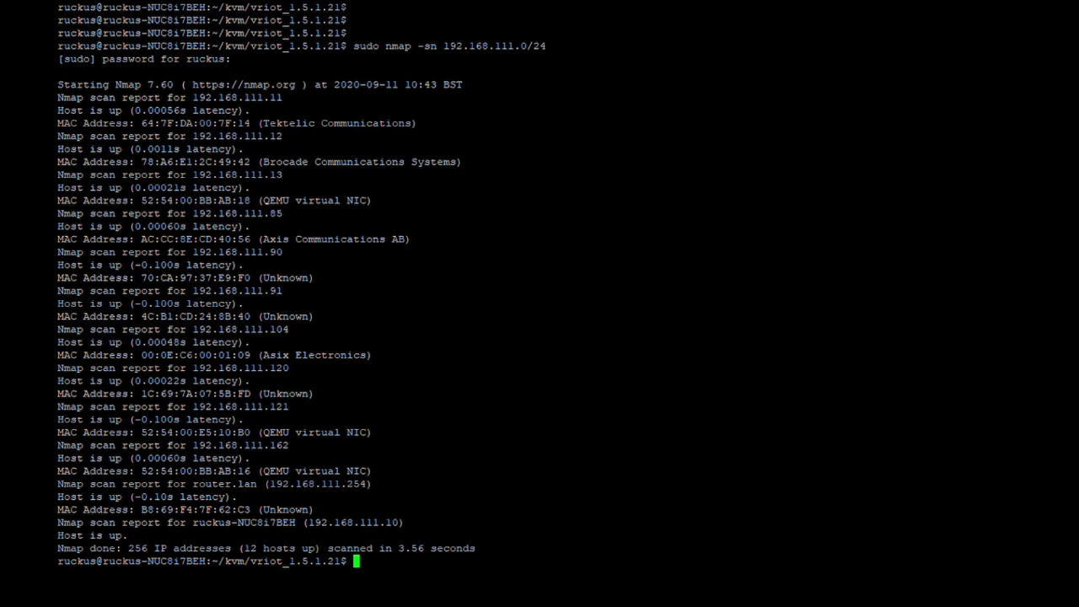
Highlight the first host 192.168.111.11 and its Tektelic Communications vendor entry.
left_click_drag(287, 98, 201, 97)
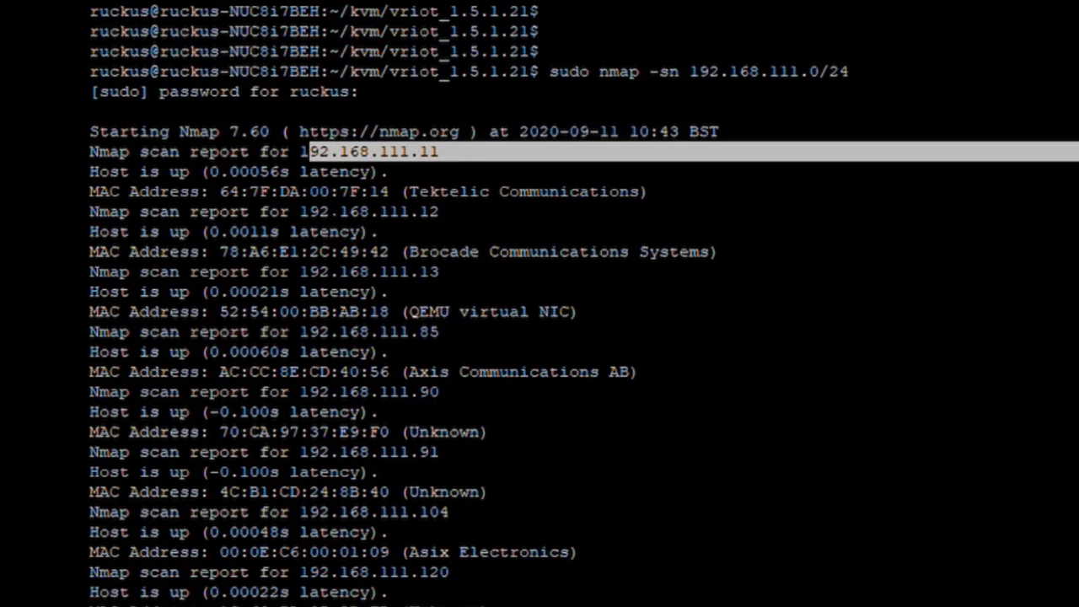
left_click_drag(391, 192, 248, 212)
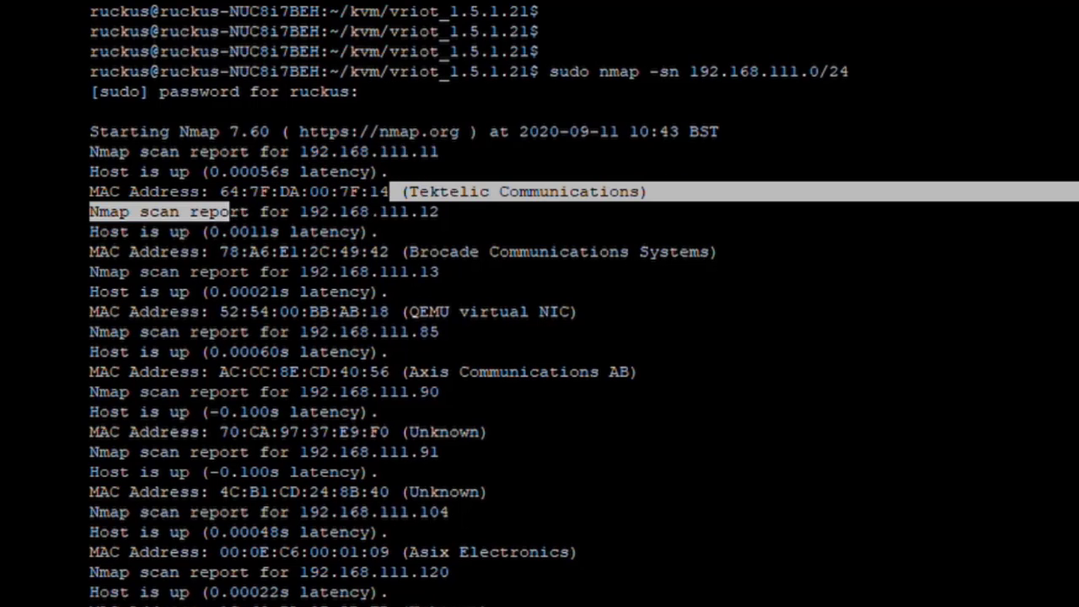
left_click(492, 196)
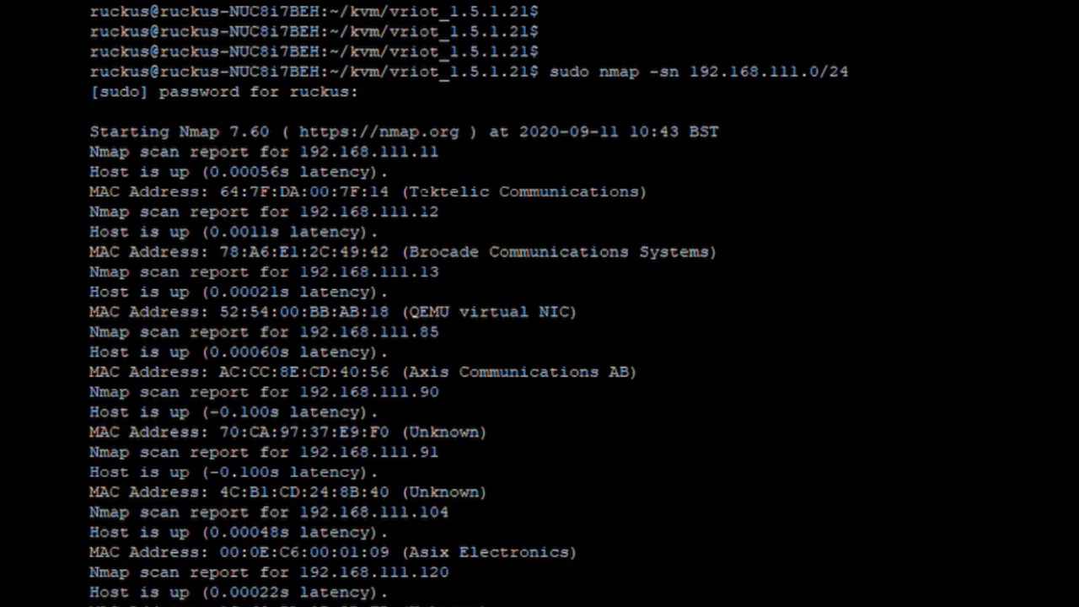
left_click_drag(401, 191, 647, 192)
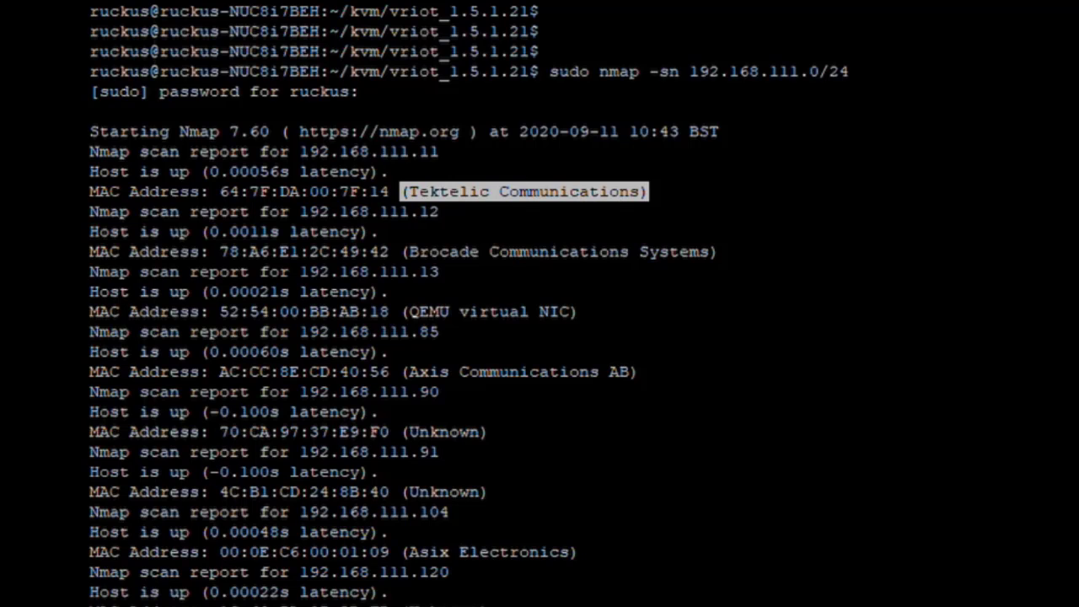
left_click(423, 312)
Highlight the QEMU virtual NIC at 192.168.111.13 and its MAC 52:54:00:BB:AB:18.
left_click_drag(410, 312, 578, 312)
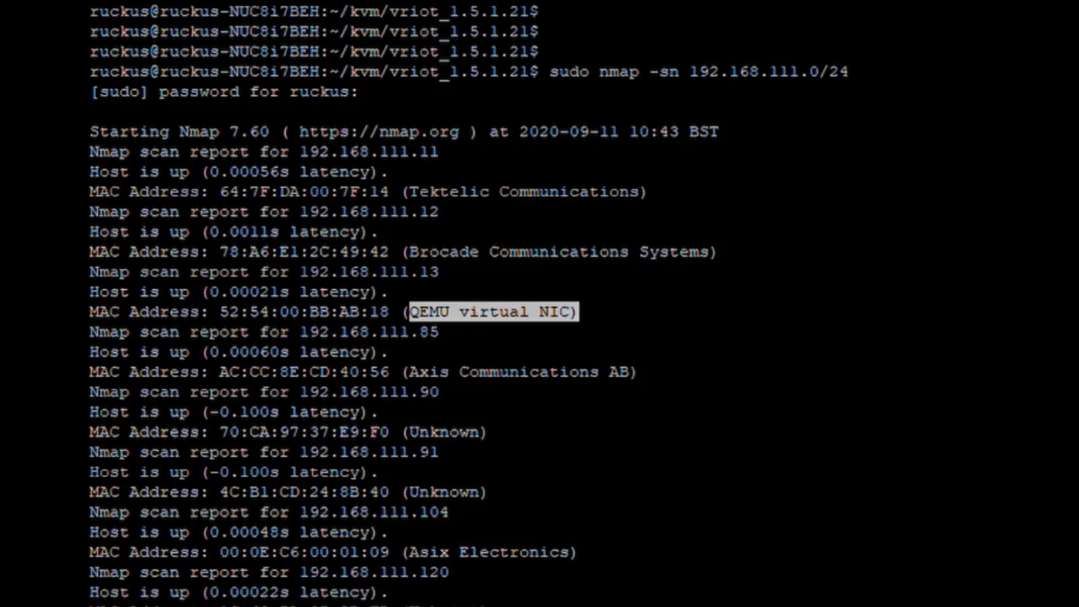
left_click_drag(581, 271, 300, 274)
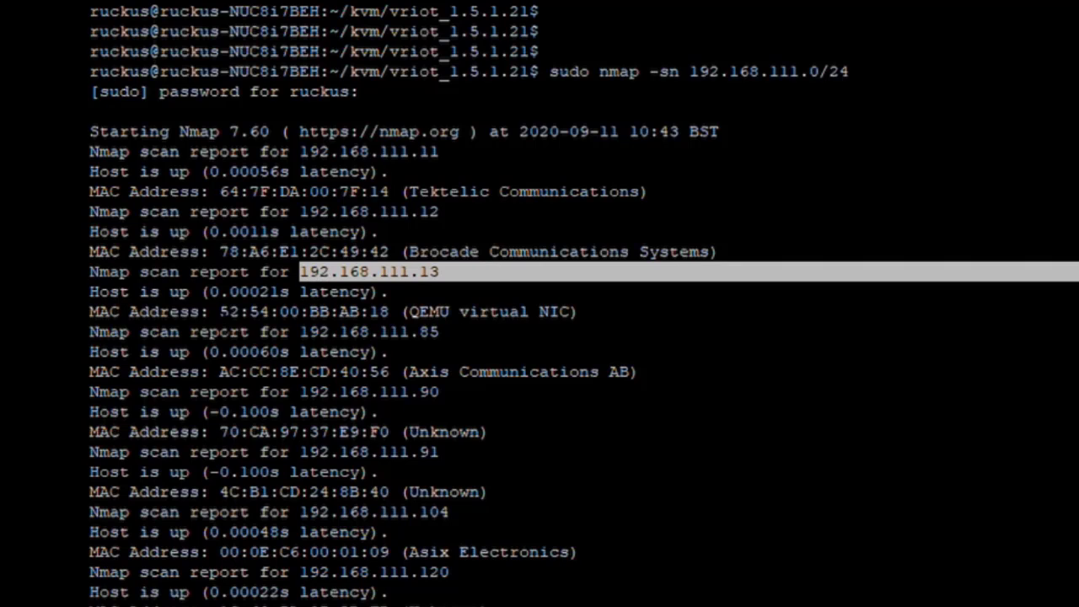
left_click_drag(208, 312, 299, 312)
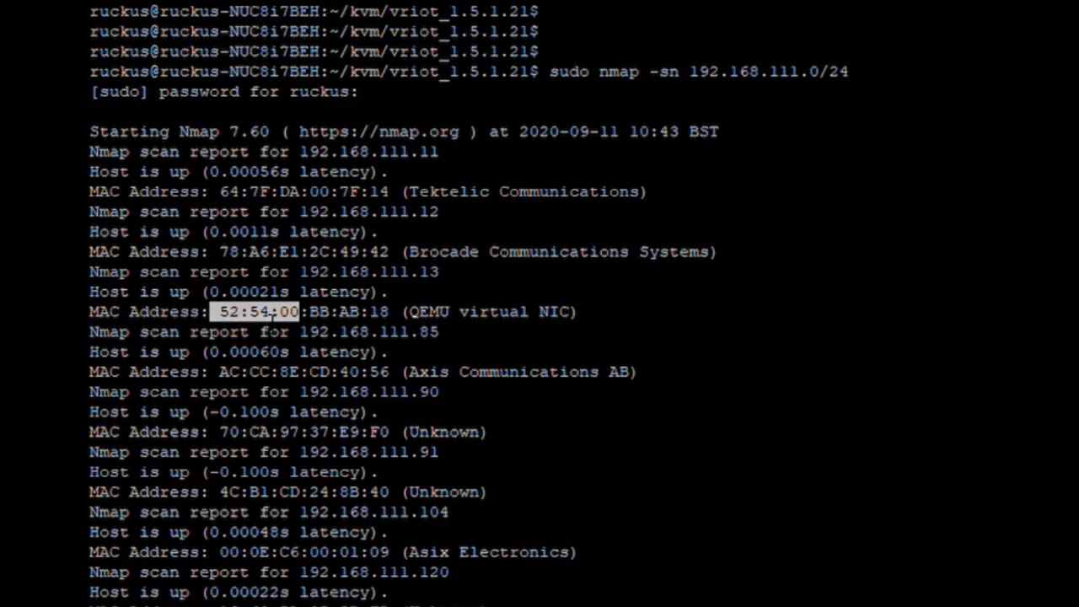
left_click(318, 323)
left_click_drag(302, 312, 389, 312)
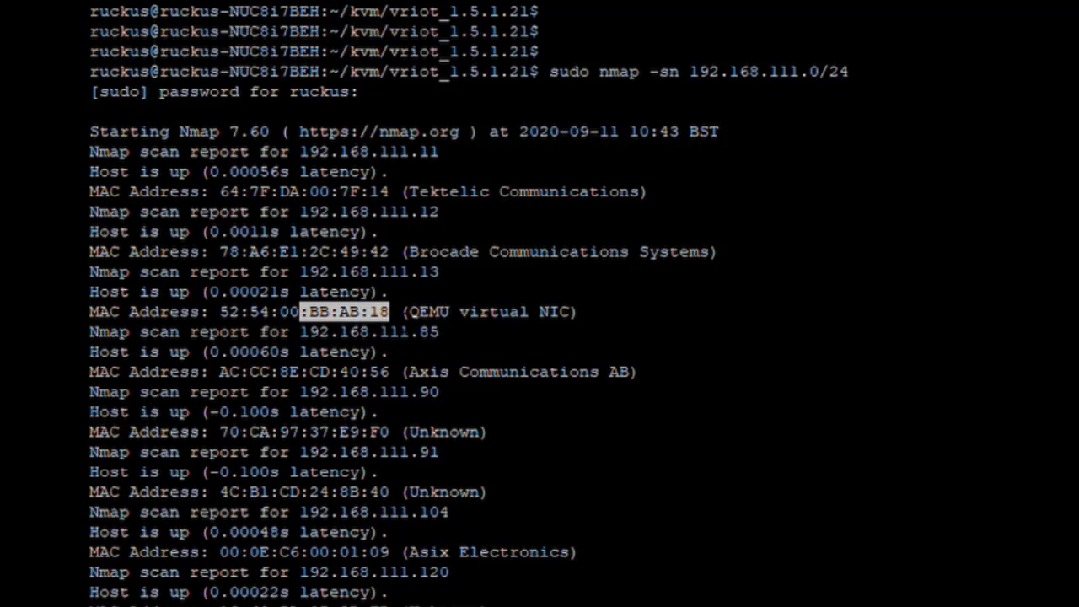
left_click_drag(220, 312, 390, 312)
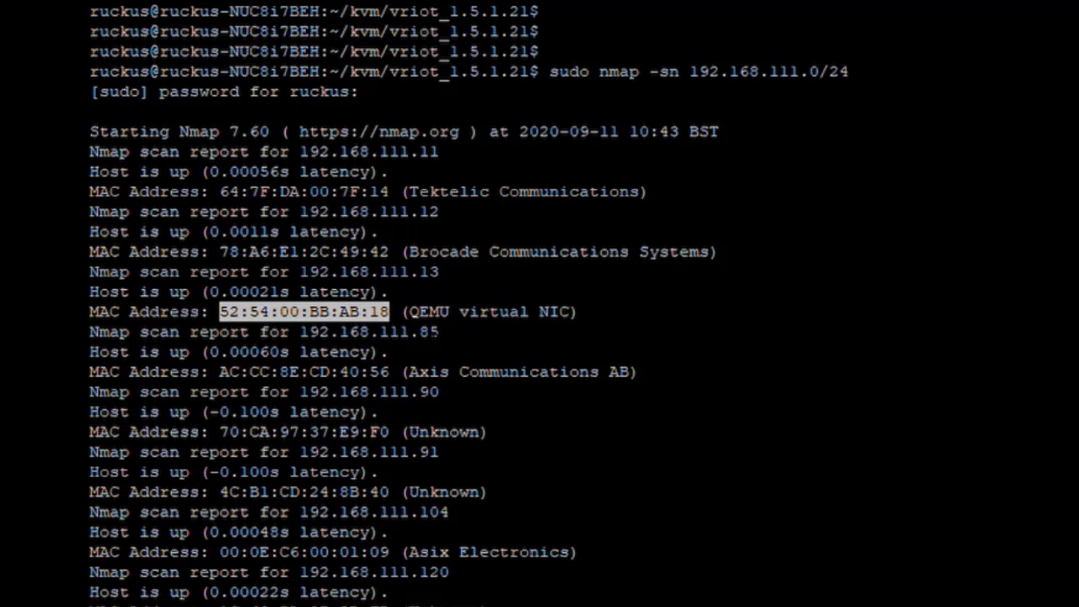
Select the vriot lease address 192.168.111.13 in the terminal for copying.
left_click_drag(300, 271, 439, 271)
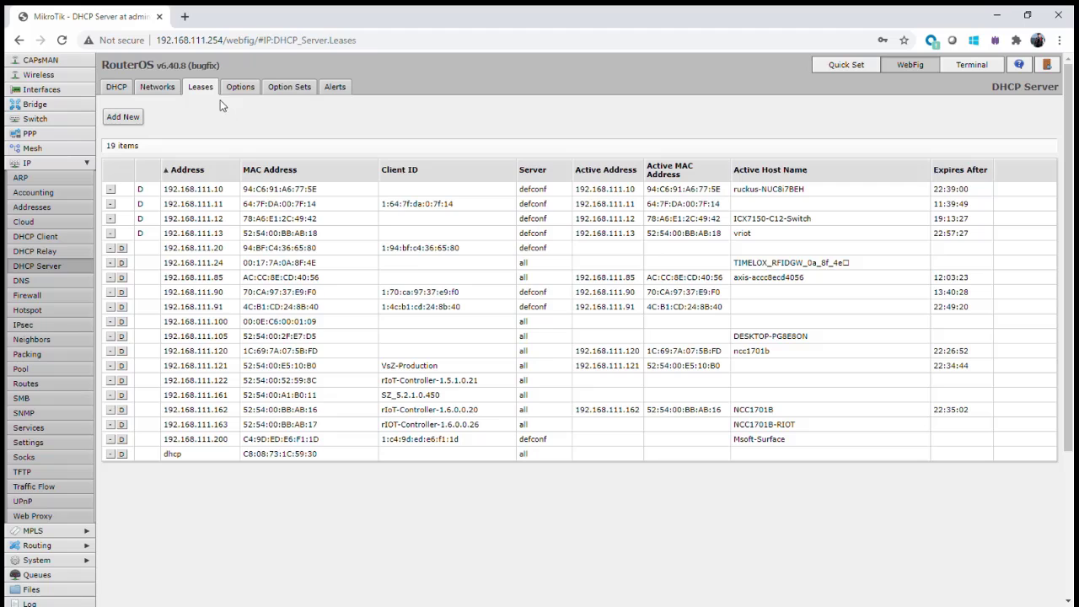
left_click(185, 16)
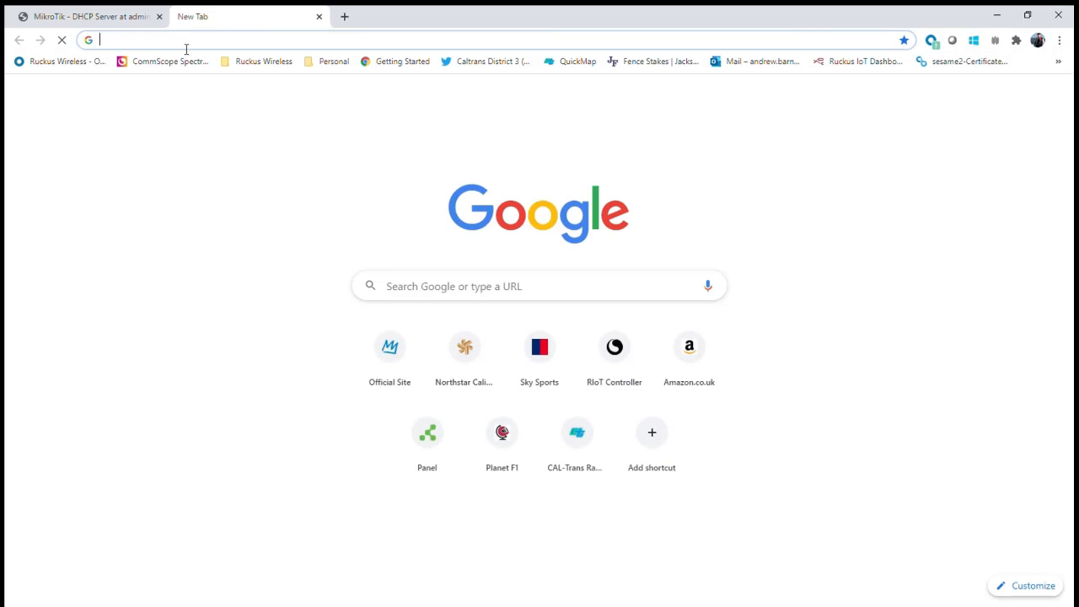
type("https://192.168.111.13")
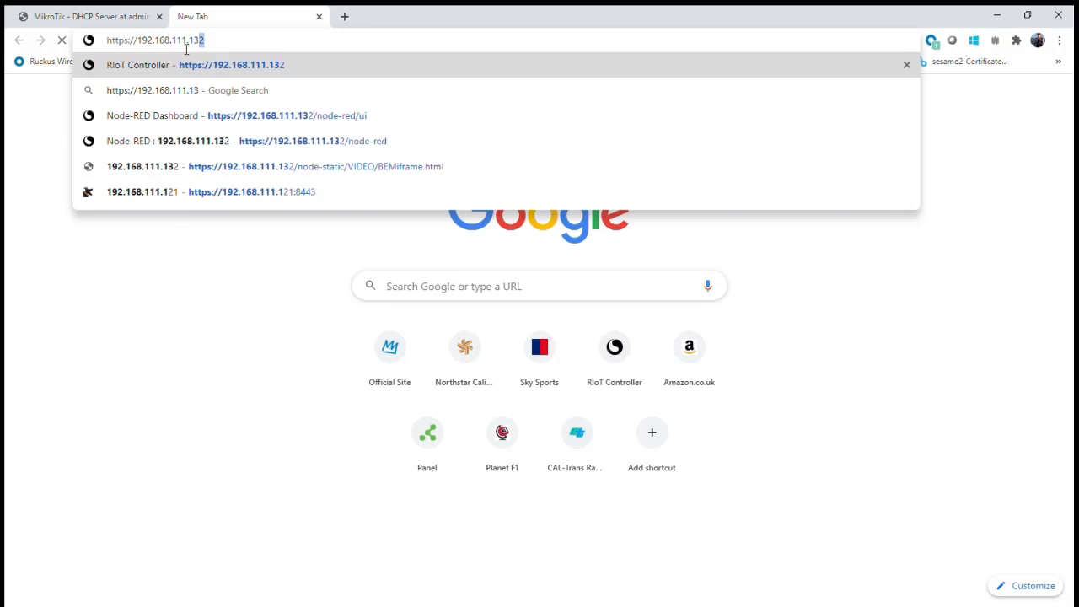
key("Return")
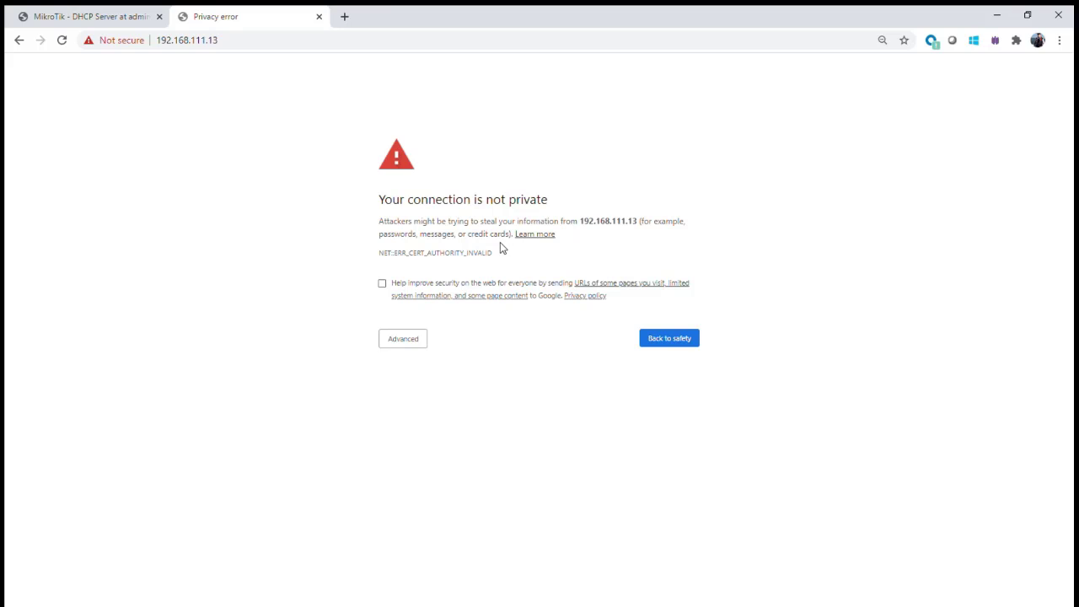
left_click(409, 344)
left_click(436, 423)
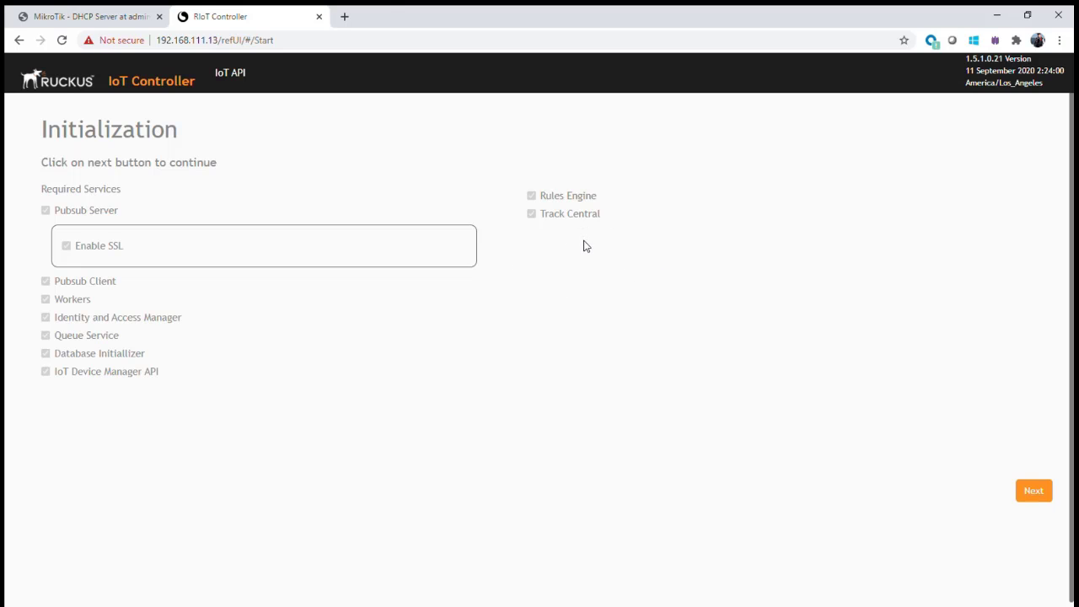
Move past the required services step and change the hostname from vriot to NCC1701A-15.
left_click(1028, 497)
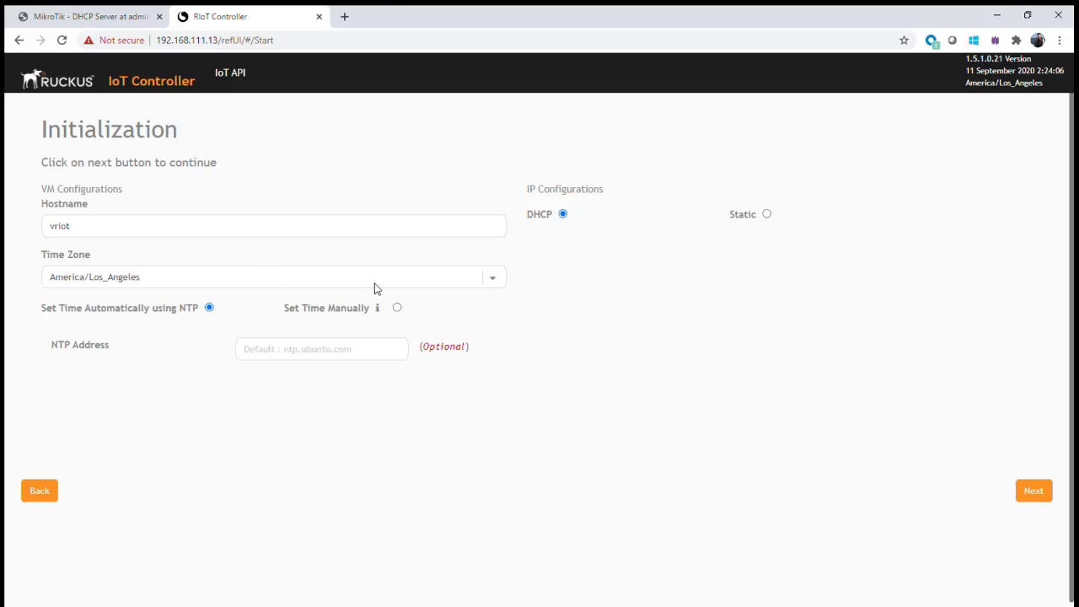
double_click(87, 231)
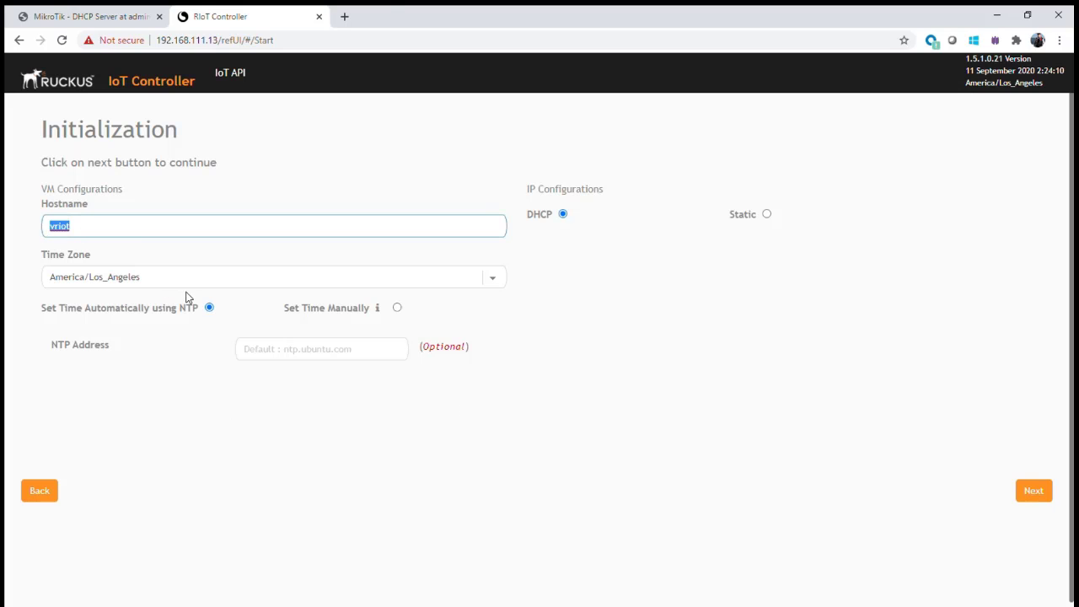
type("C")
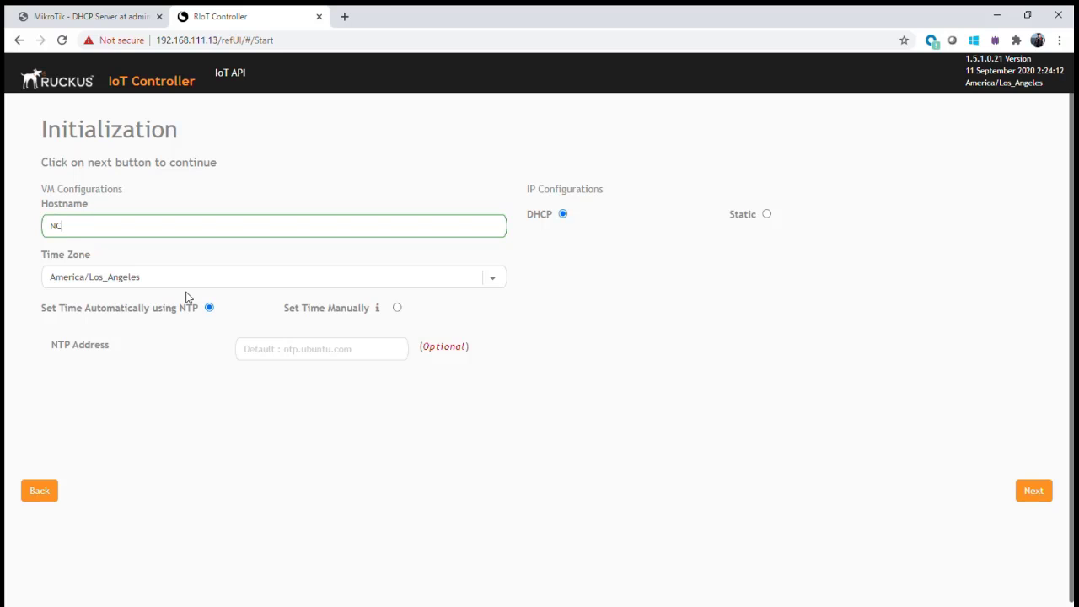
type("C1701A-15")
left_click(212, 280)
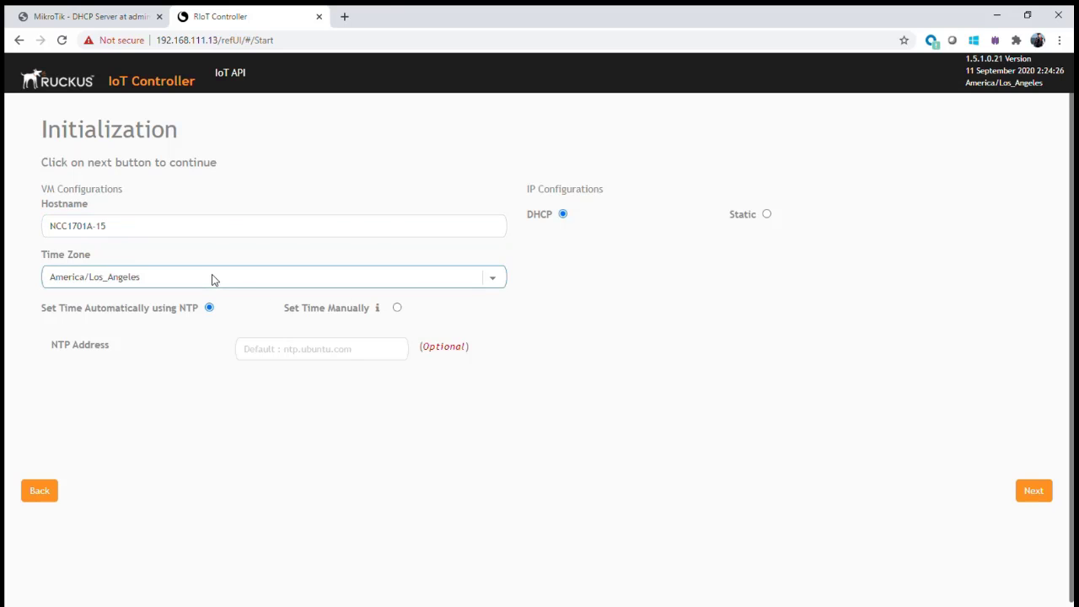
Set time zone Europe/London and NTP address time.google.com, leaving IP configuration on DHCP.
key("e")
left_click(211, 358)
left_click(267, 358)
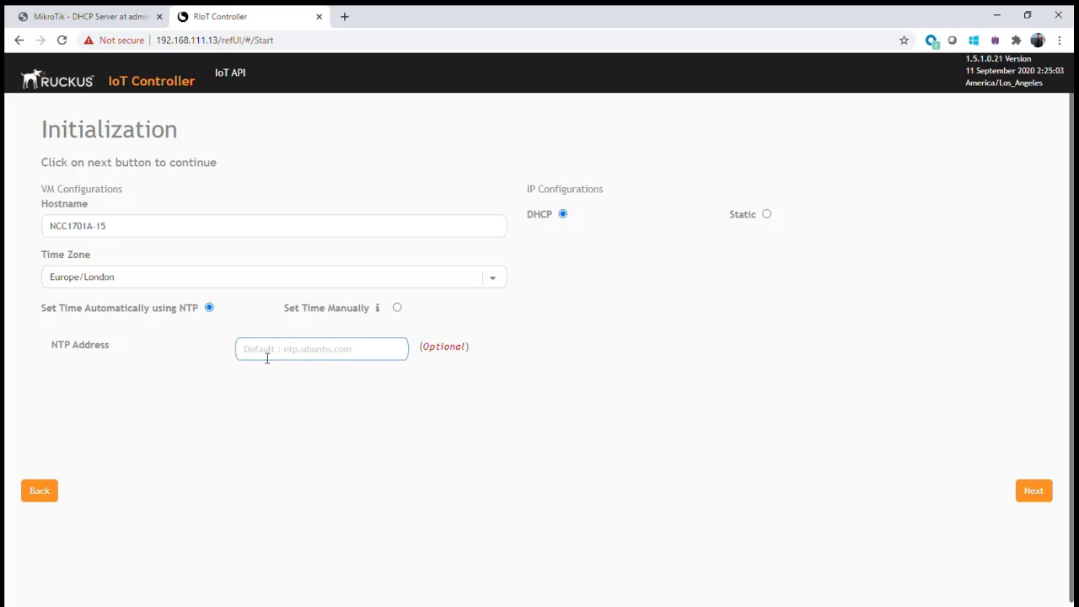
type("tmie.google.com")
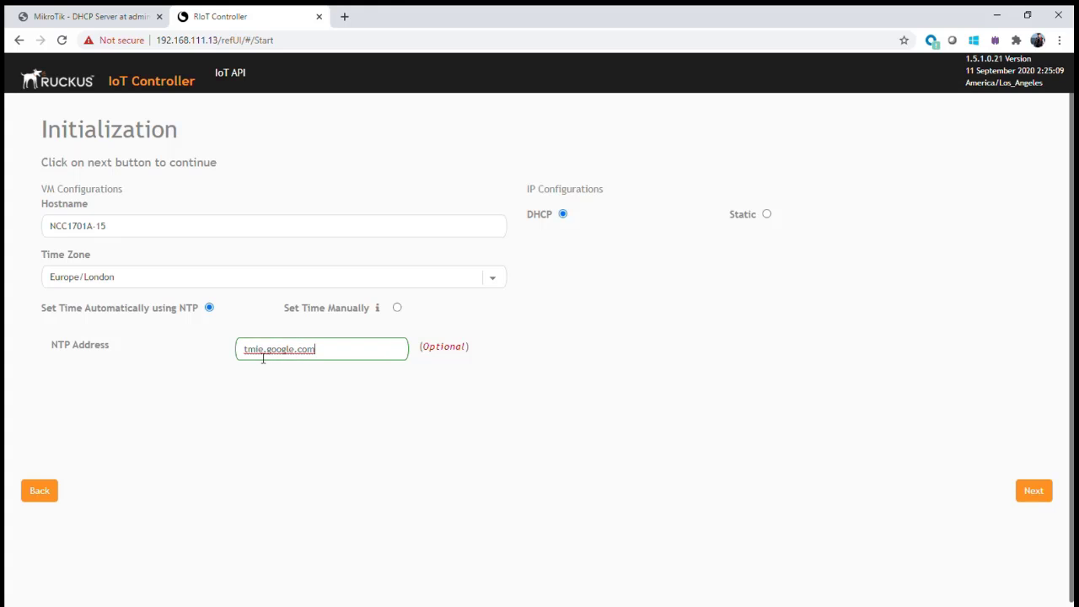
left_click(257, 356)
key("BackSpace")
key("Right")
type("m")
left_click(766, 214)
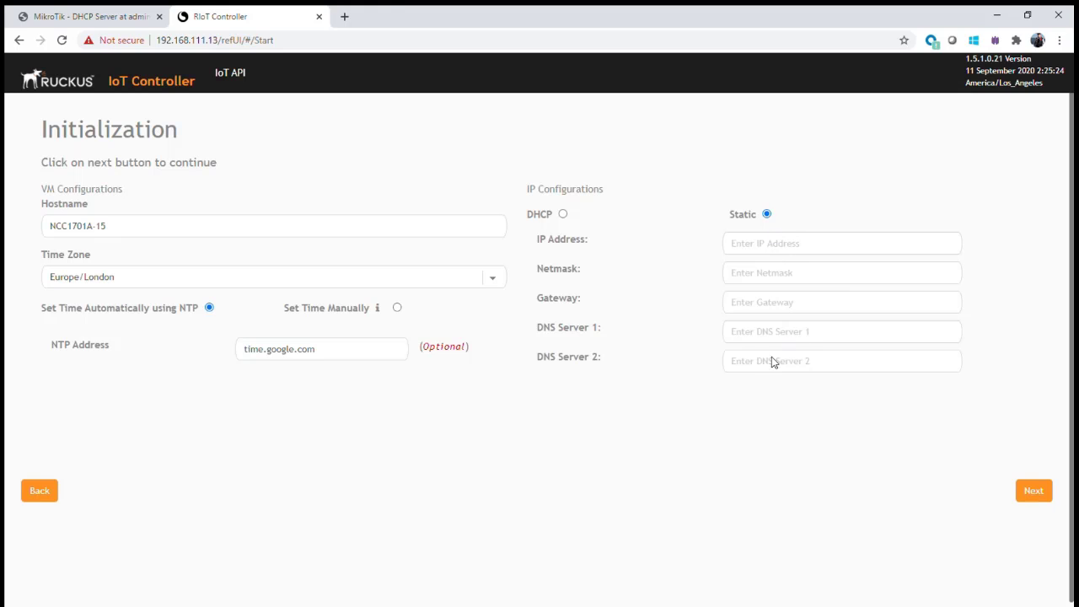
left_click(563, 215)
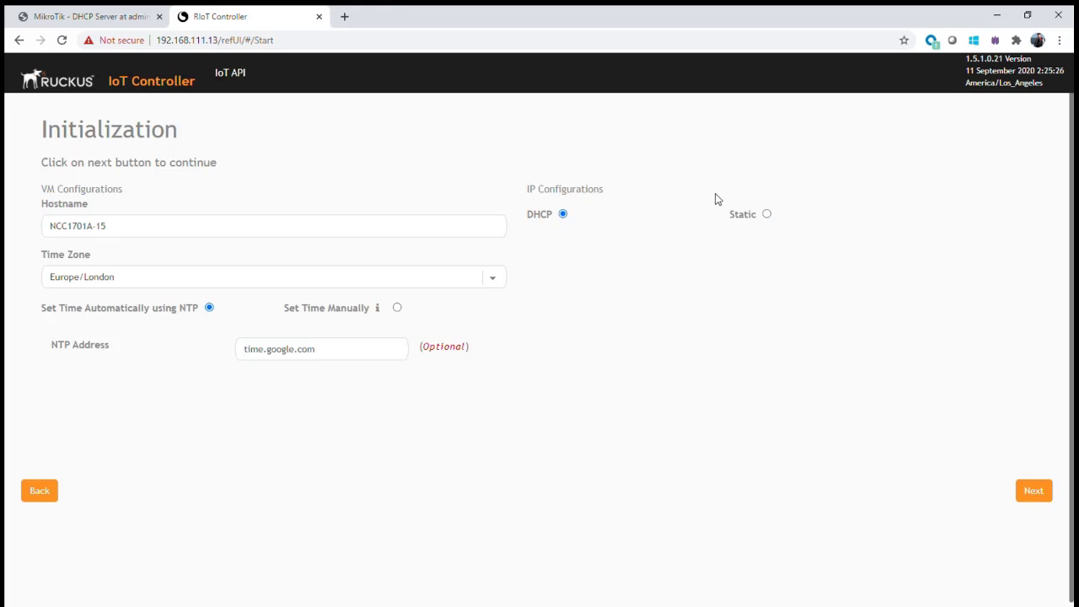
Advance to the password step and enter the new password in both New and Confirm fields.
left_click(1036, 493)
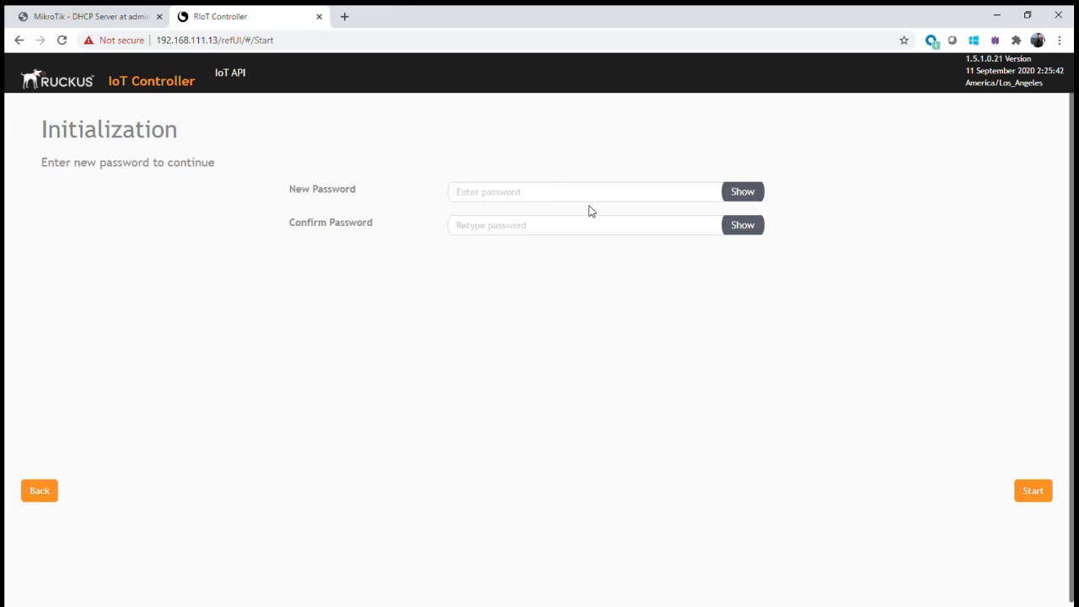
left_click(494, 198)
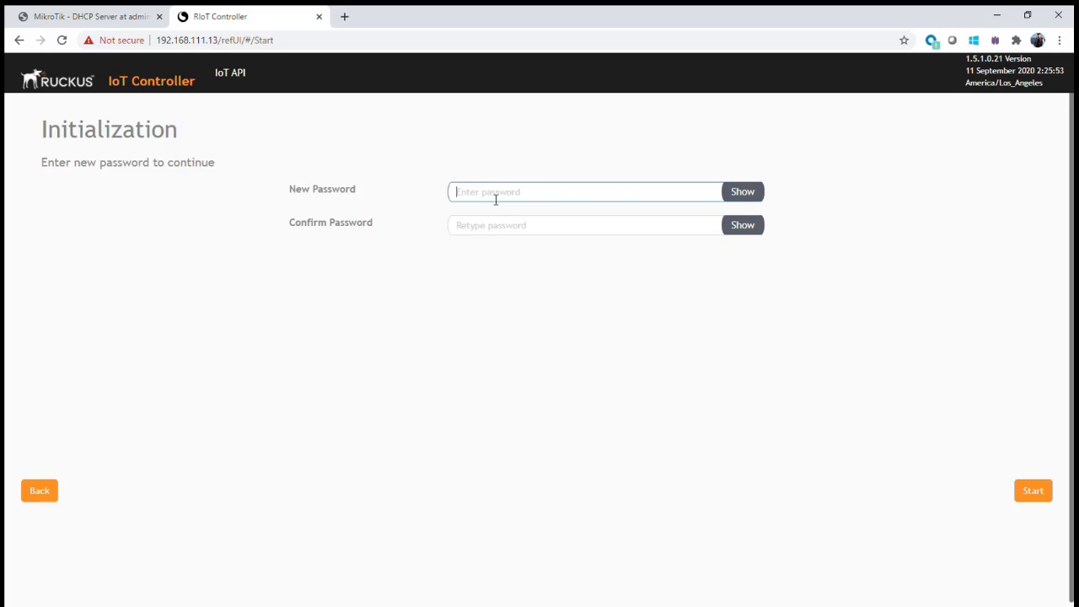
type("a")
type("•••••••••")
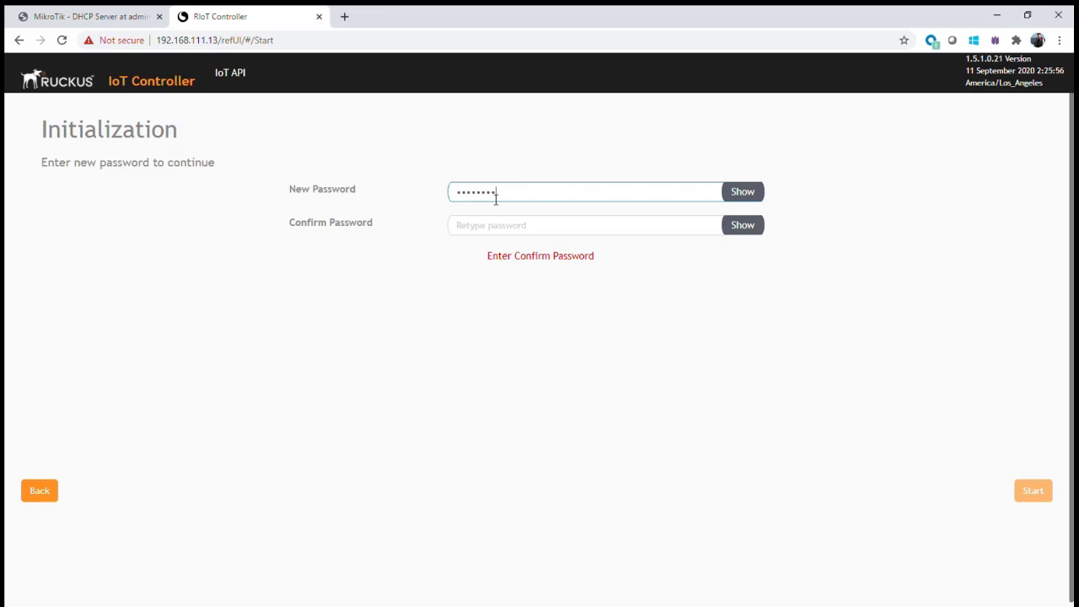
key("Tab")
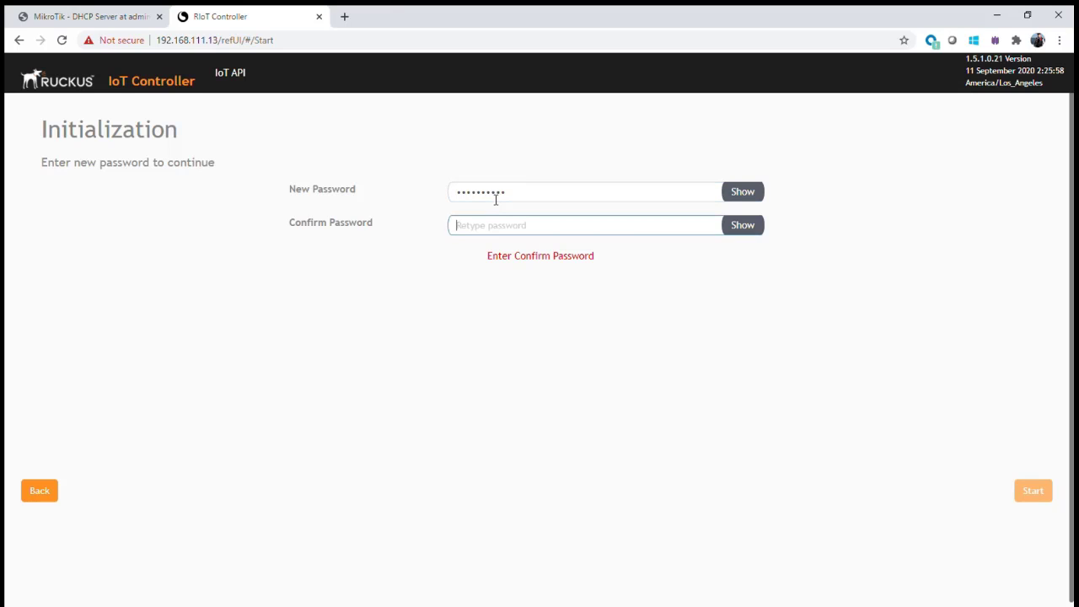
type("••••••••••")
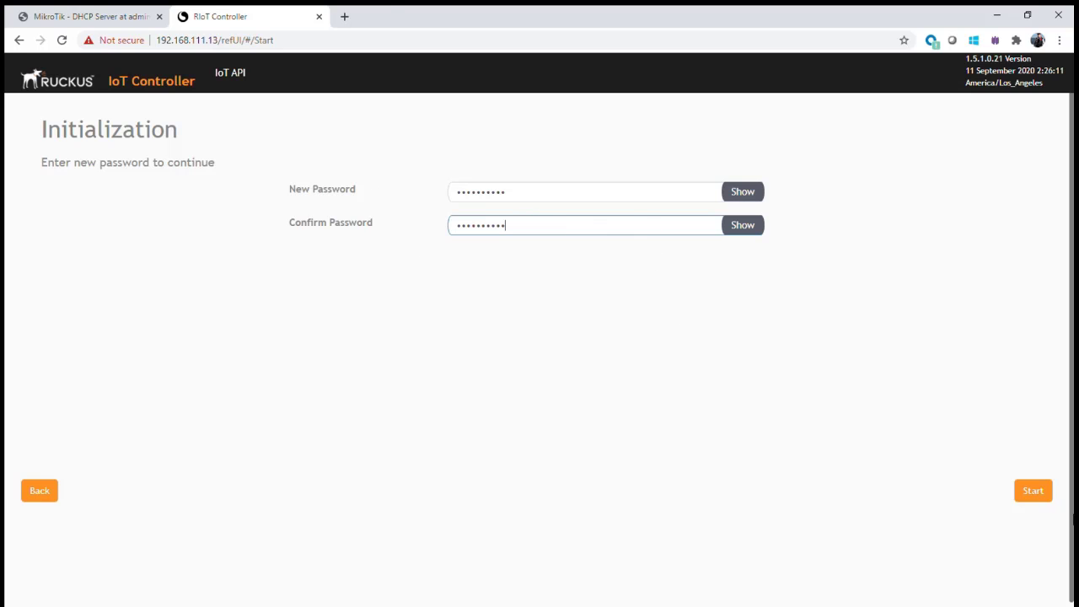
Submit the initialization with Start and accept the end-user license agreement after scrolling it.
left_click(1033, 492)
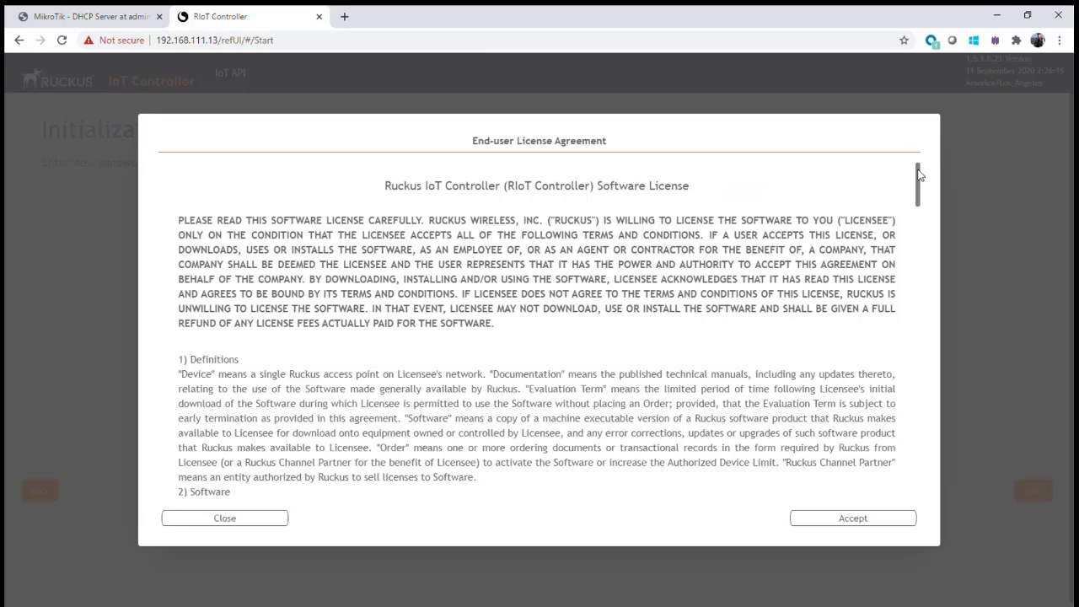
left_click_drag(918, 174, 916, 477)
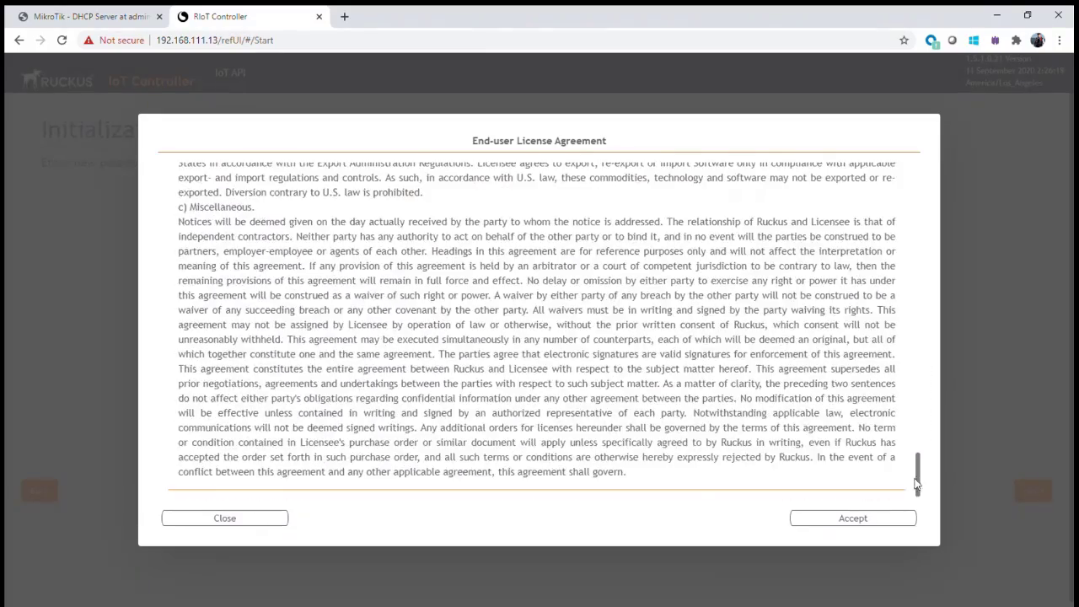
left_click(873, 518)
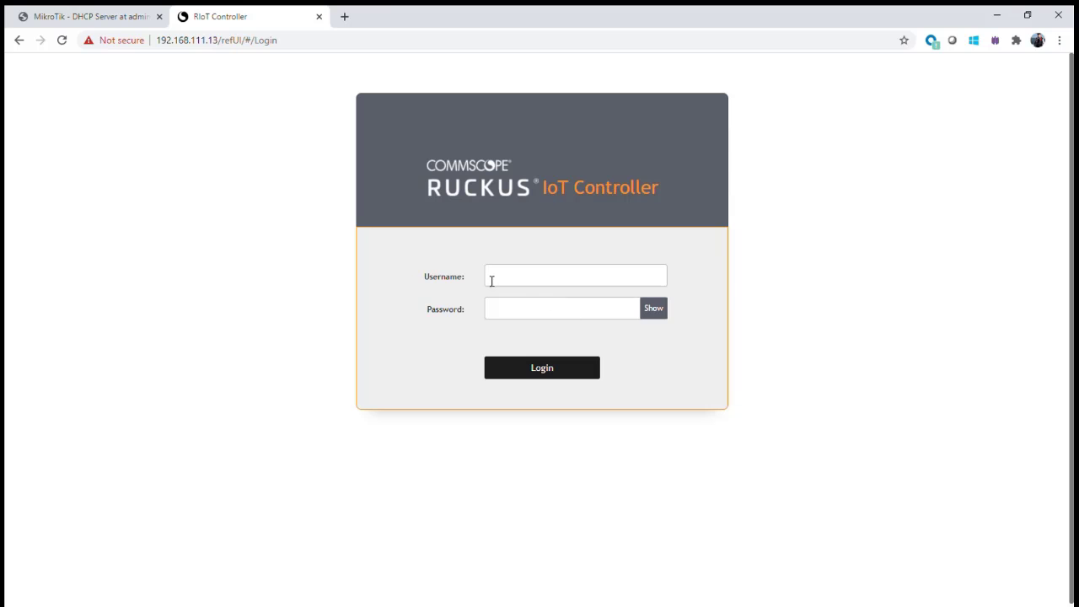
Log in as admin, pasting the new password into the password field.
left_click(529, 280)
type("admin")
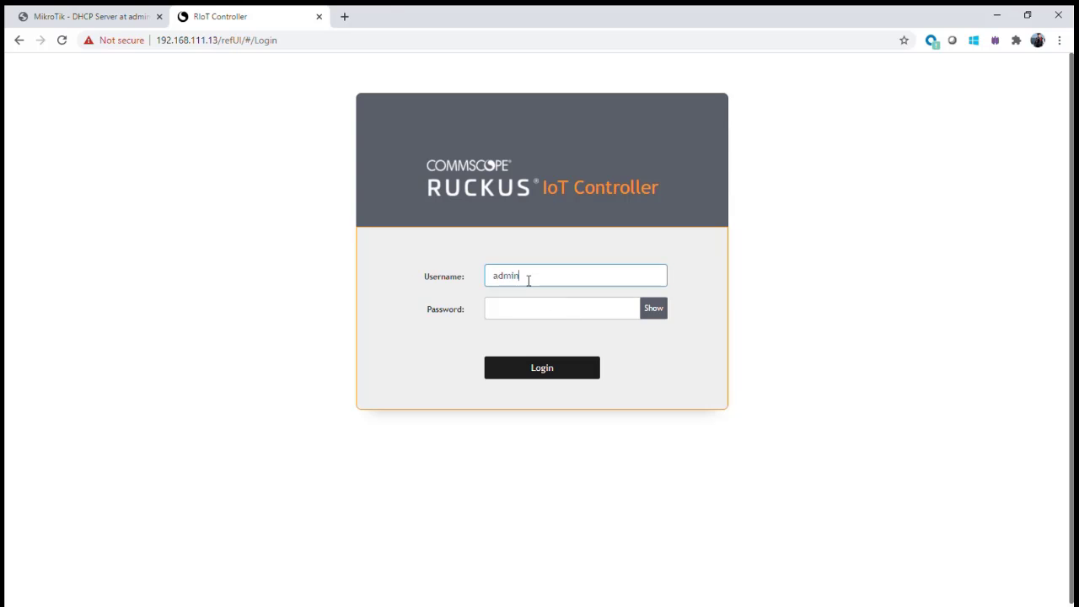
key("Tab")
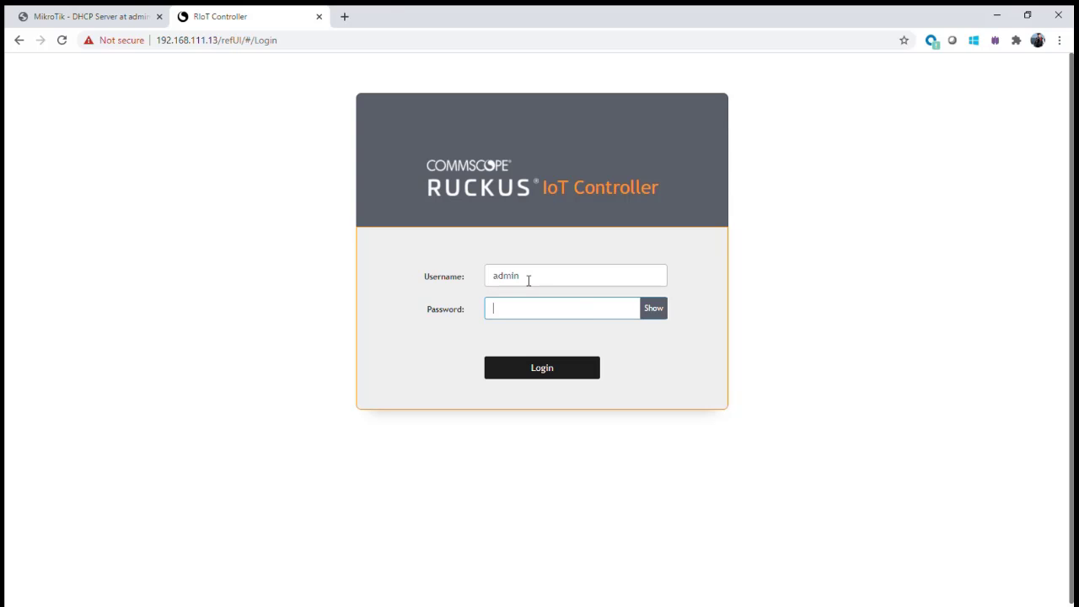
key("ctrl+v")
left_click(550, 371)
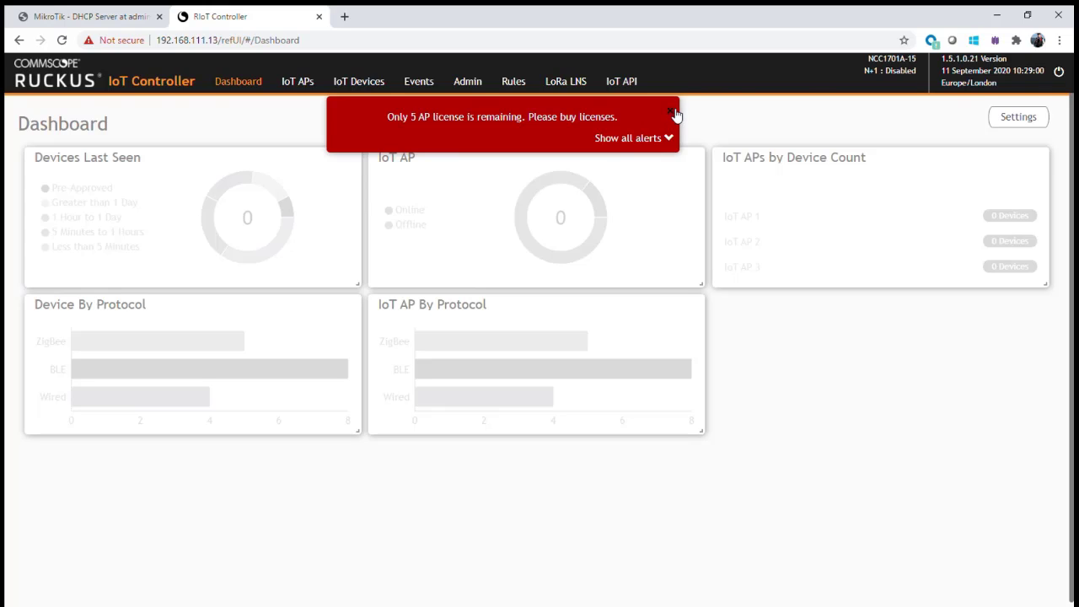
Close the red 'Only 5 AP license is remaining' alert on the Dashboard.
left_click(674, 113)
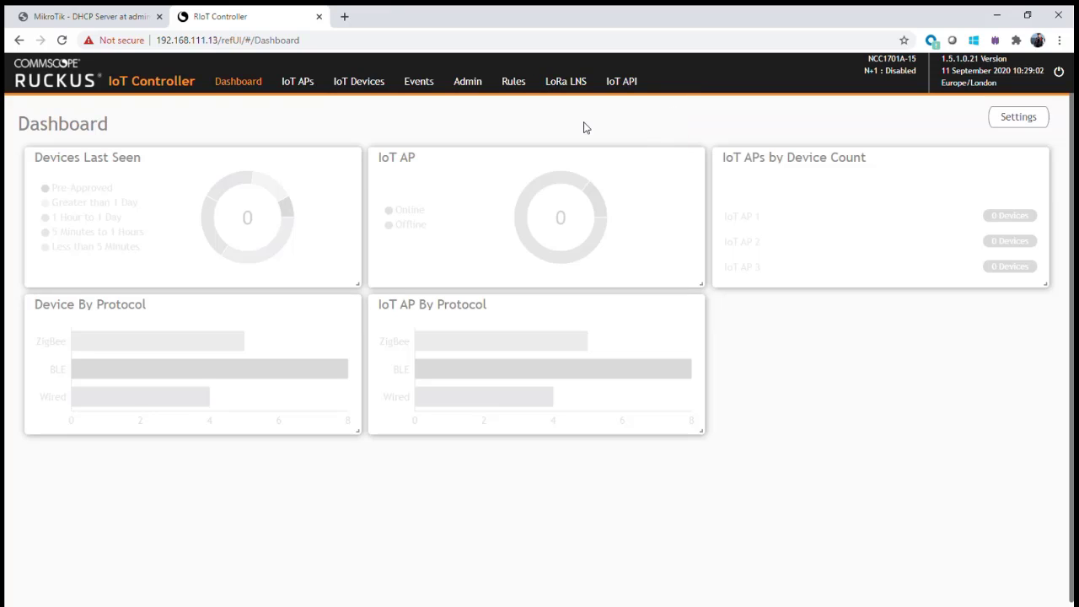